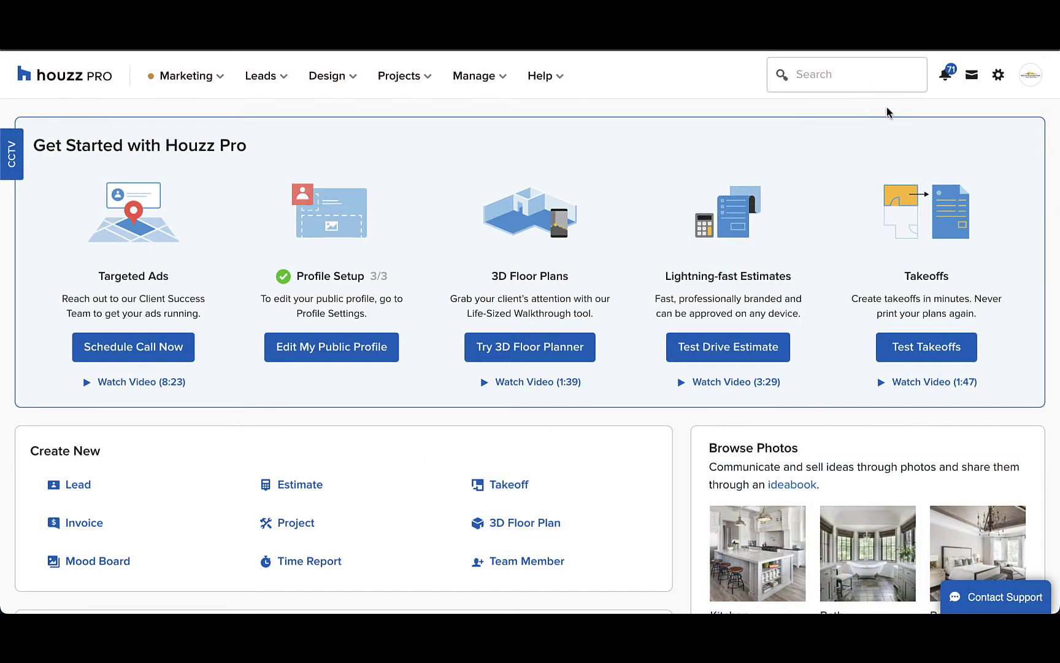
- Open the CA-Contra Costa County - General Contractors package for editing from the subscription manager
left_click(998, 76)
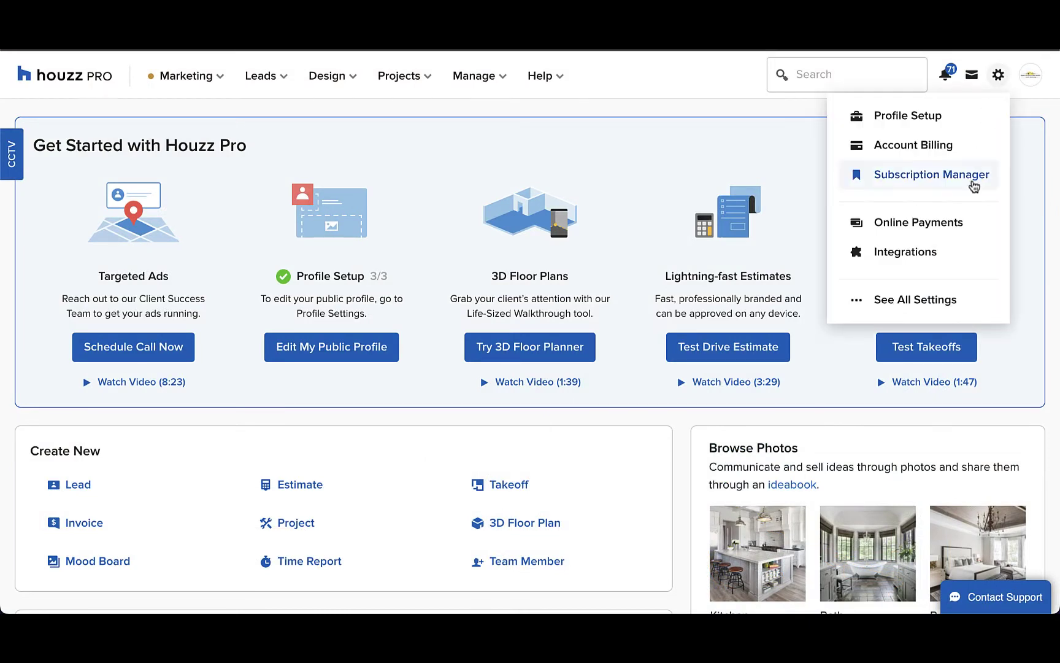
left_click(974, 185)
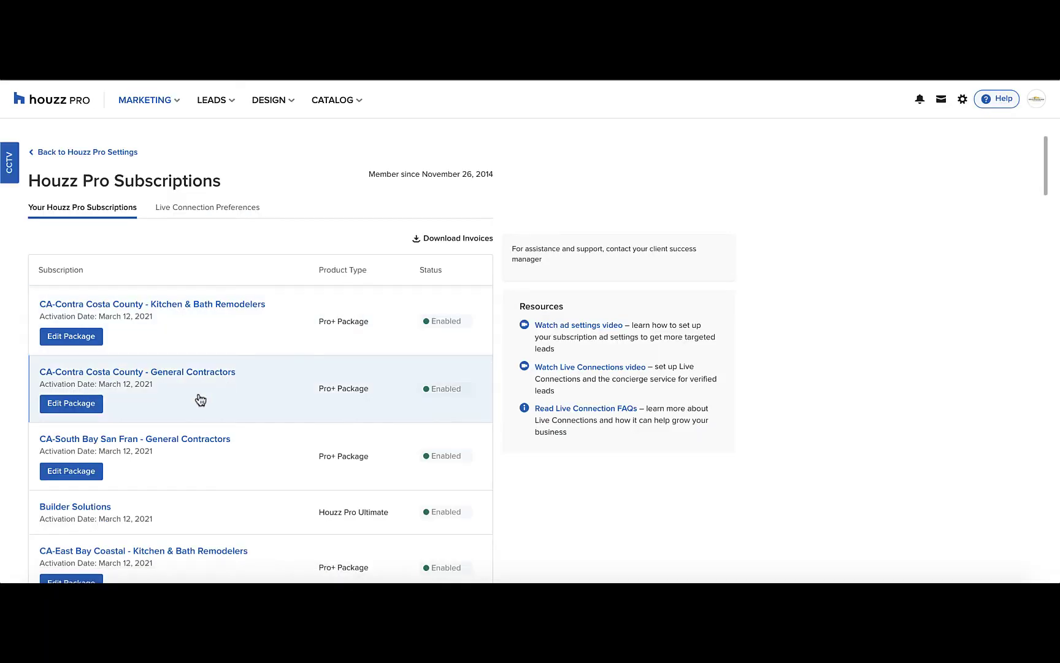
scroll(145, 418, "down", 5)
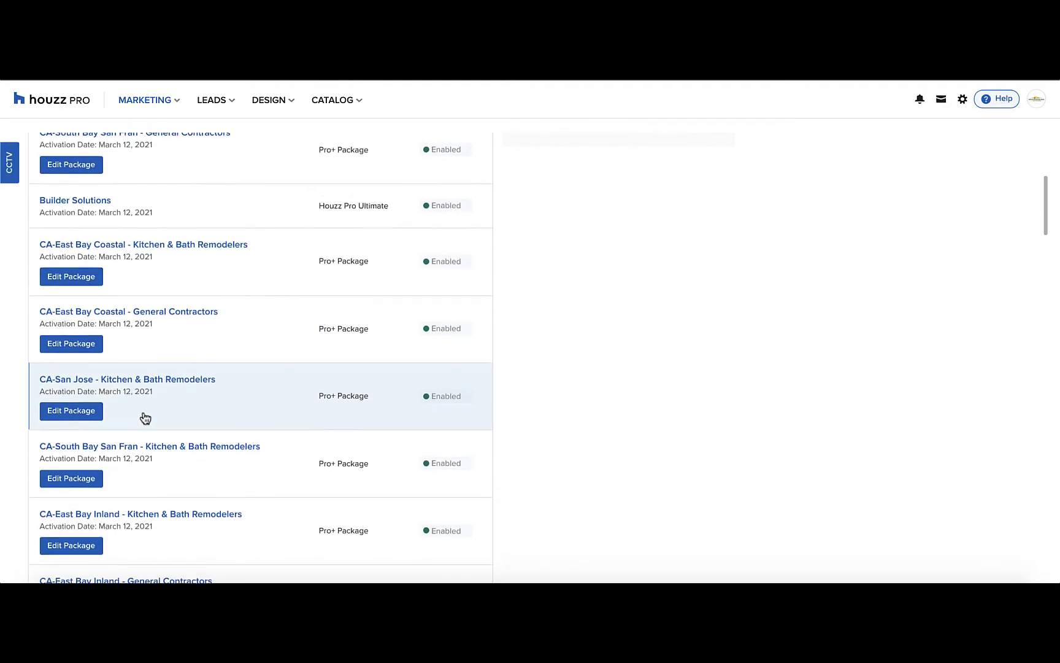
scroll(145, 418, "up", 5)
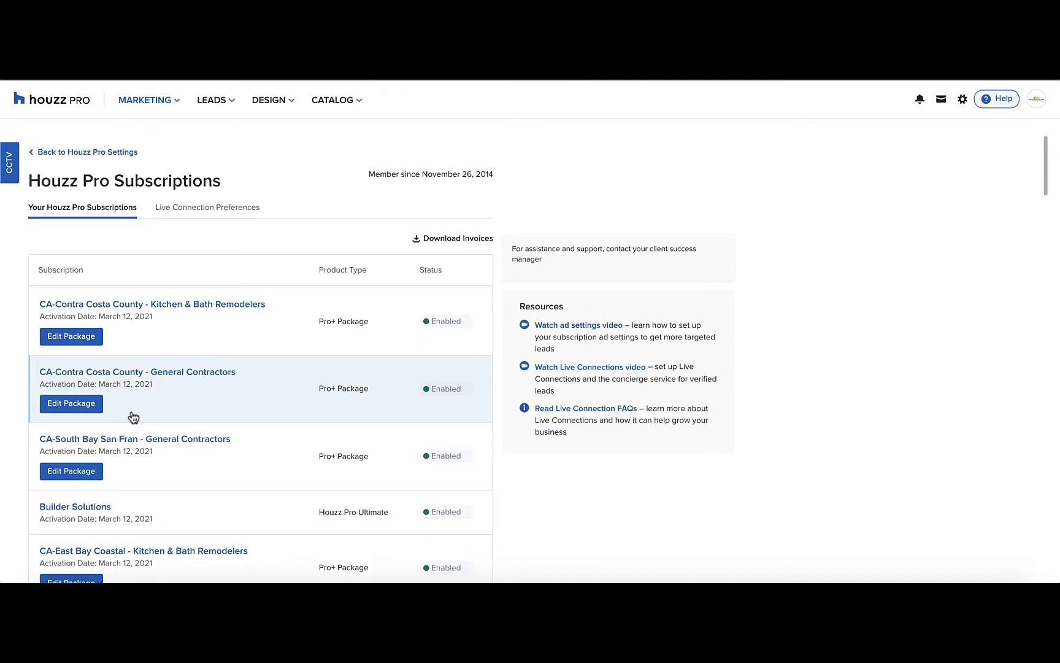
left_click(82, 406)
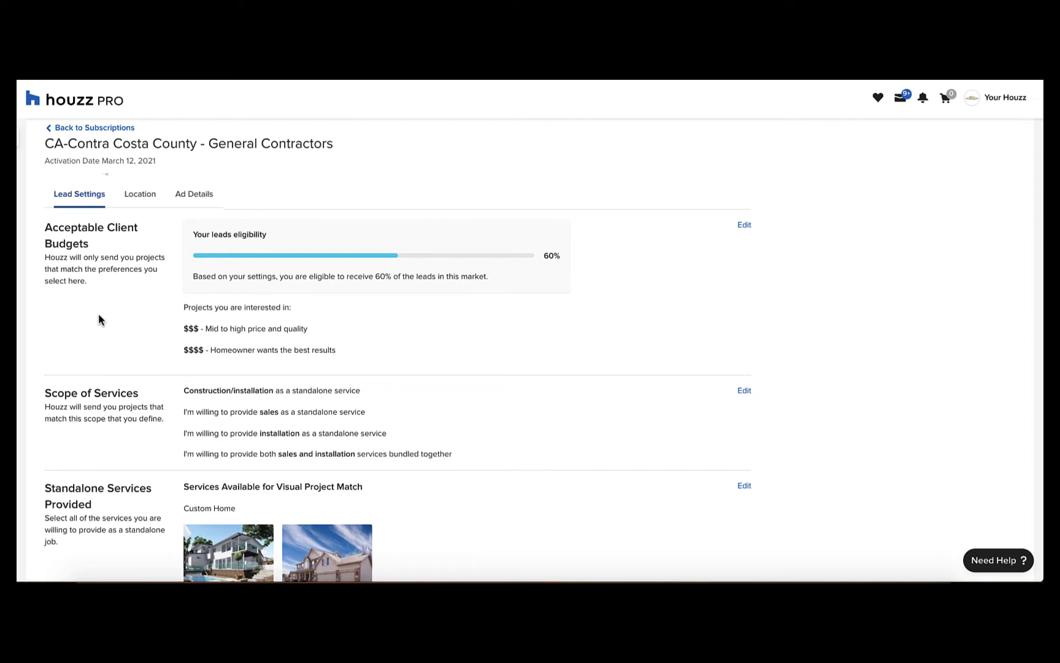
- Add the $ and $$ project types to the acceptable client budgets and apply the change to all subscriptions
left_click(744, 226)
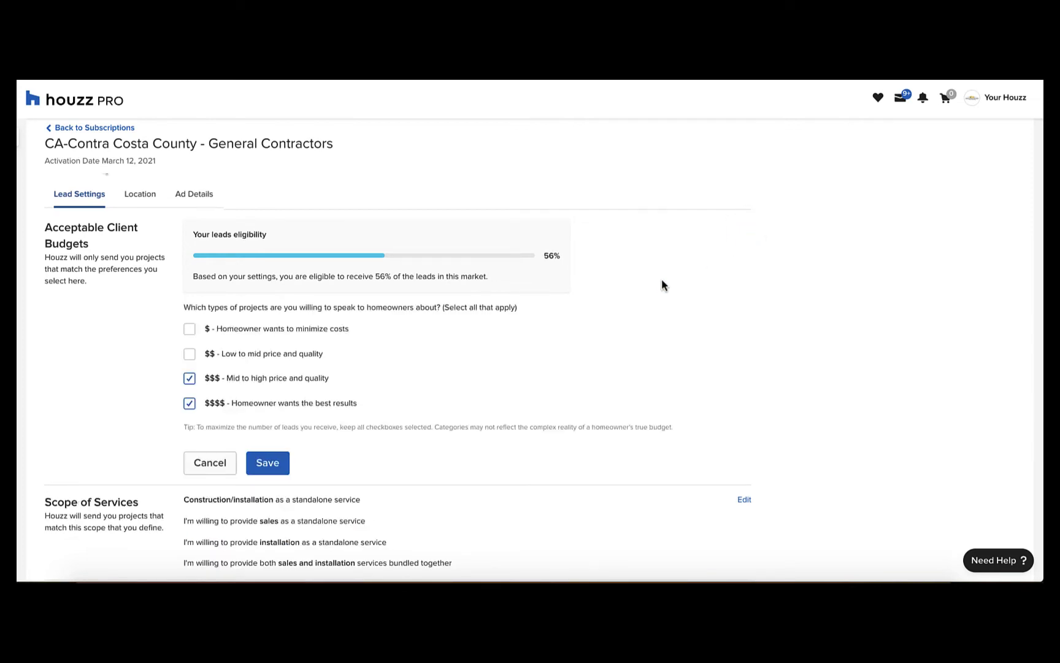
left_click(260, 334)
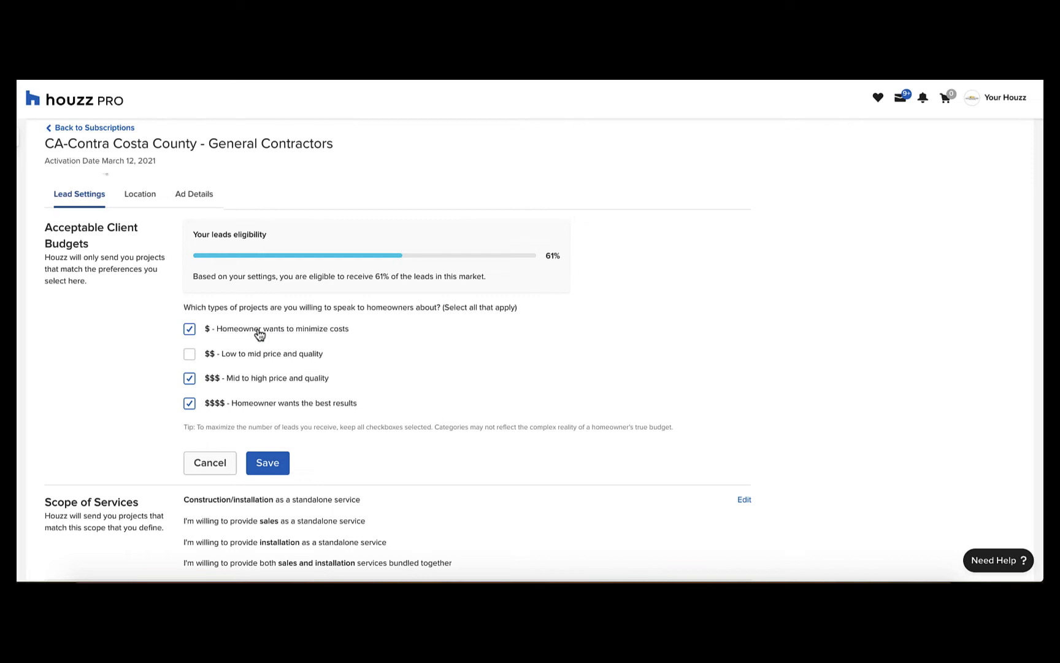
left_click(246, 361)
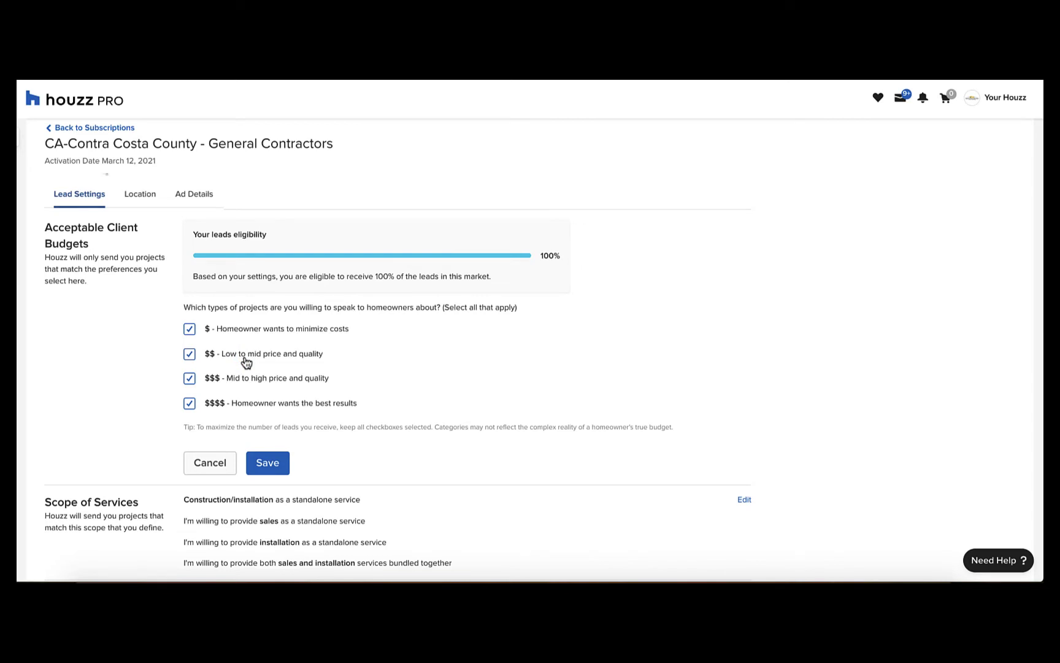
left_click(273, 463)
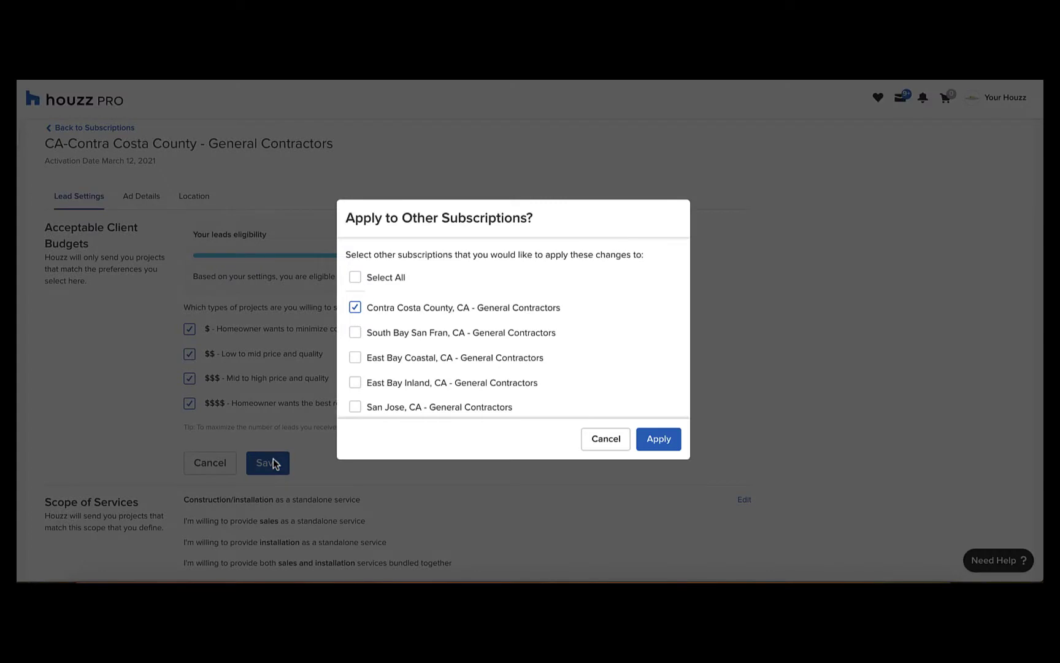
left_click(388, 279)
left_click(654, 443)
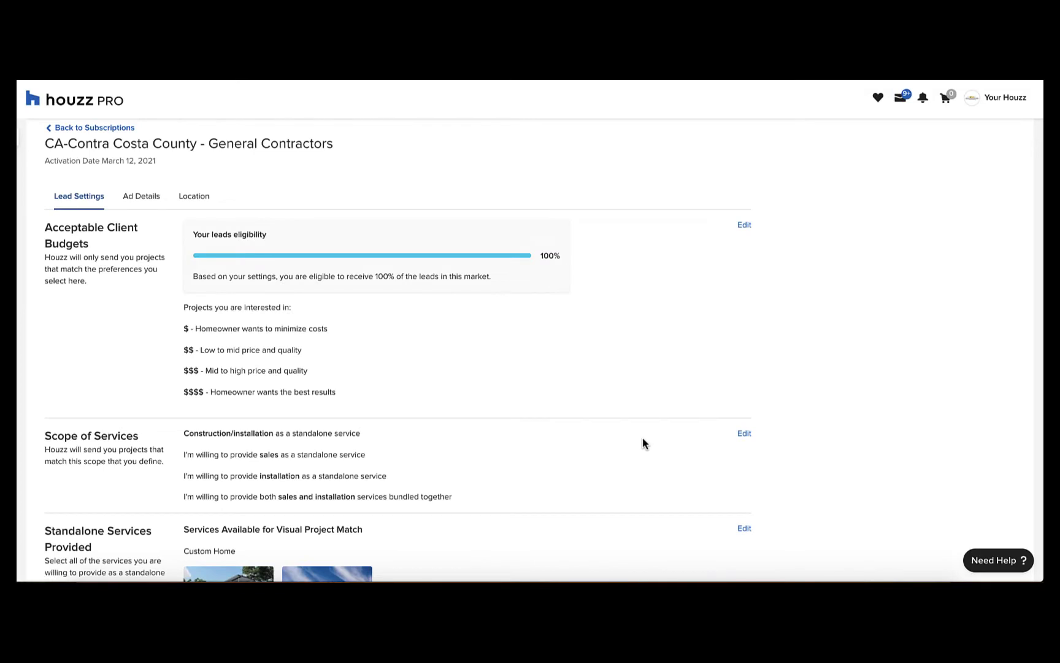
- In Scope of Services, enable standalone design, bundled design and construction/installation, and standalone repair, and disable standalone installation
scroll(537, 418, "down", 3)
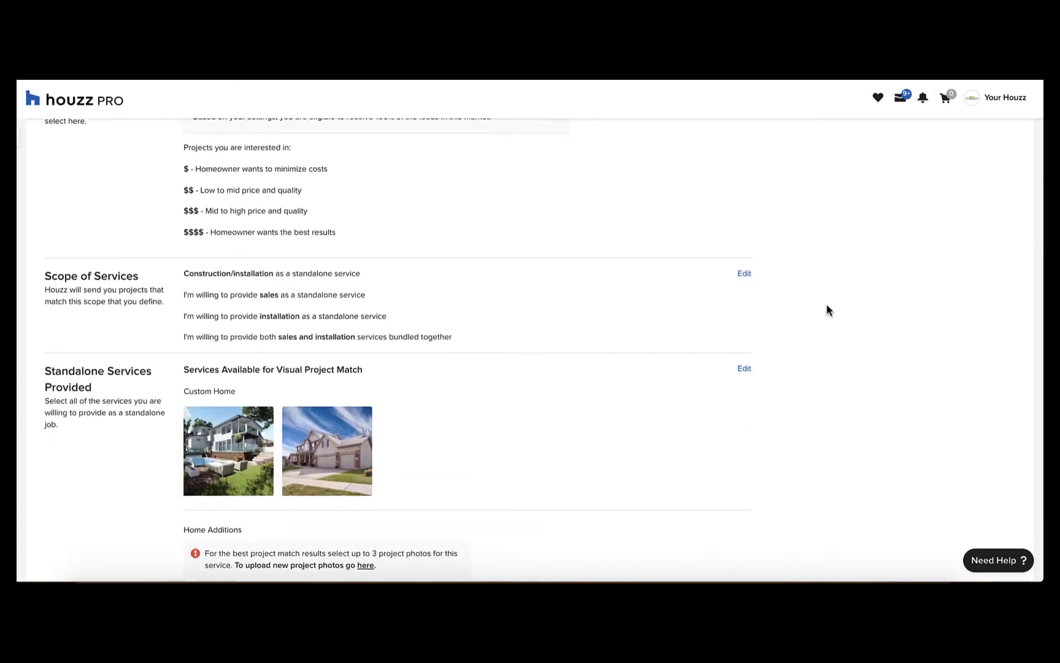
left_click(745, 274)
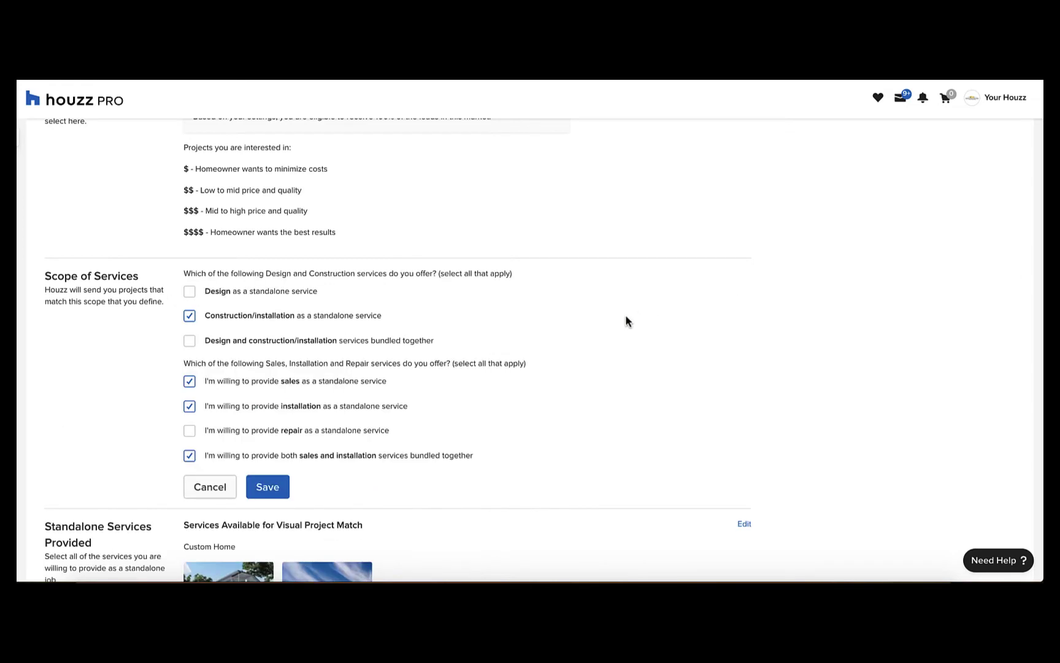
left_click(277, 293)
left_click(291, 341)
scroll(291, 341, "down", 1)
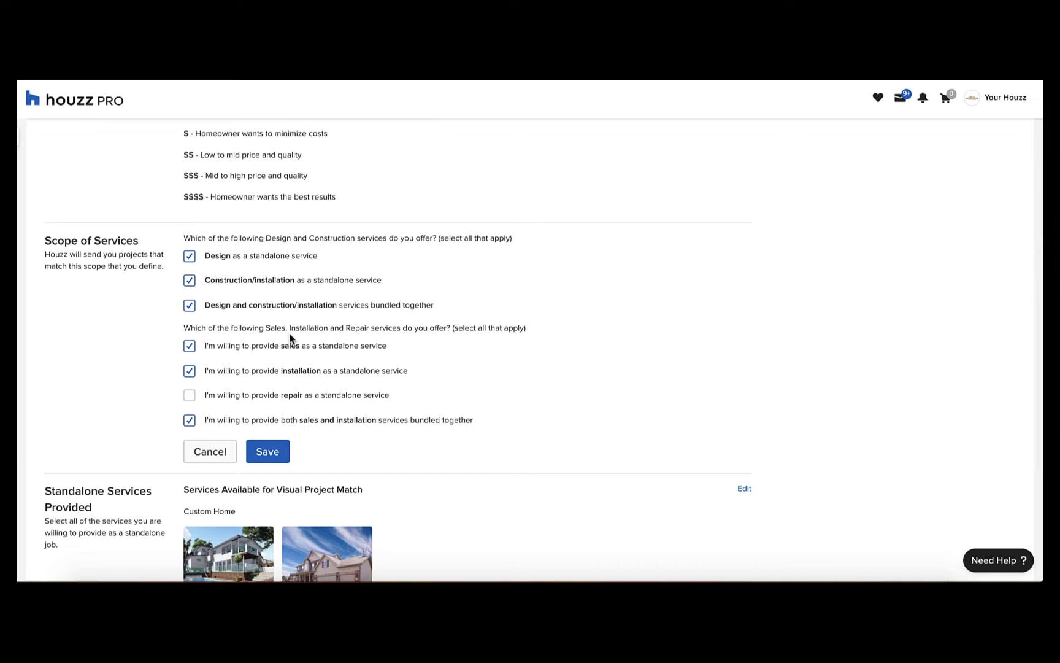
left_click(265, 375)
left_click(256, 402)
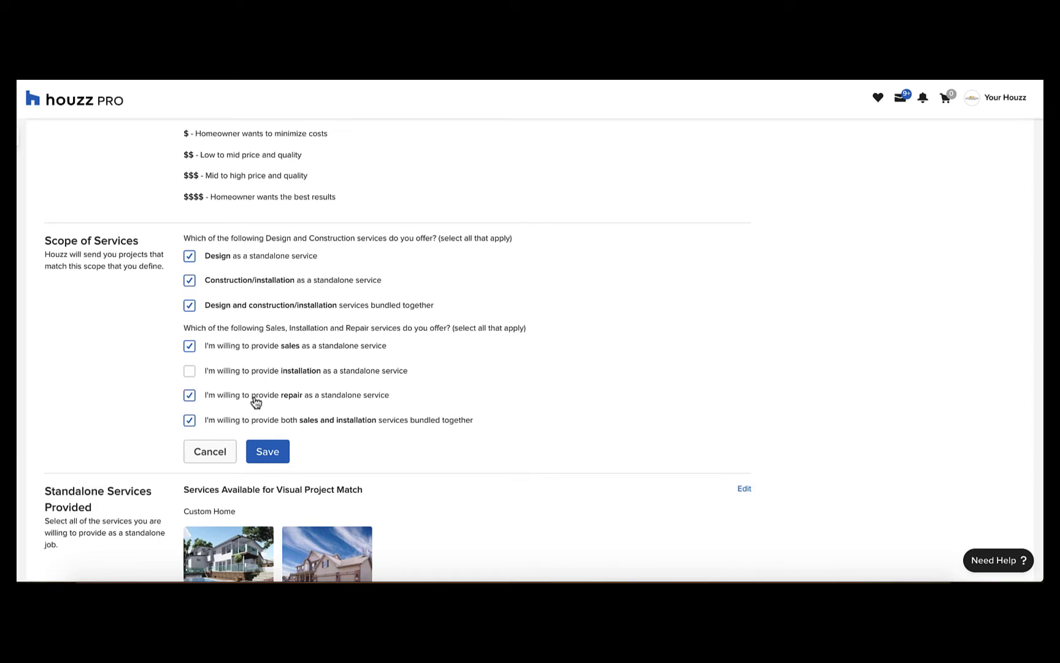
- Save the Scope of Services changes and apply them to all the listed subscriptions
left_click(261, 453)
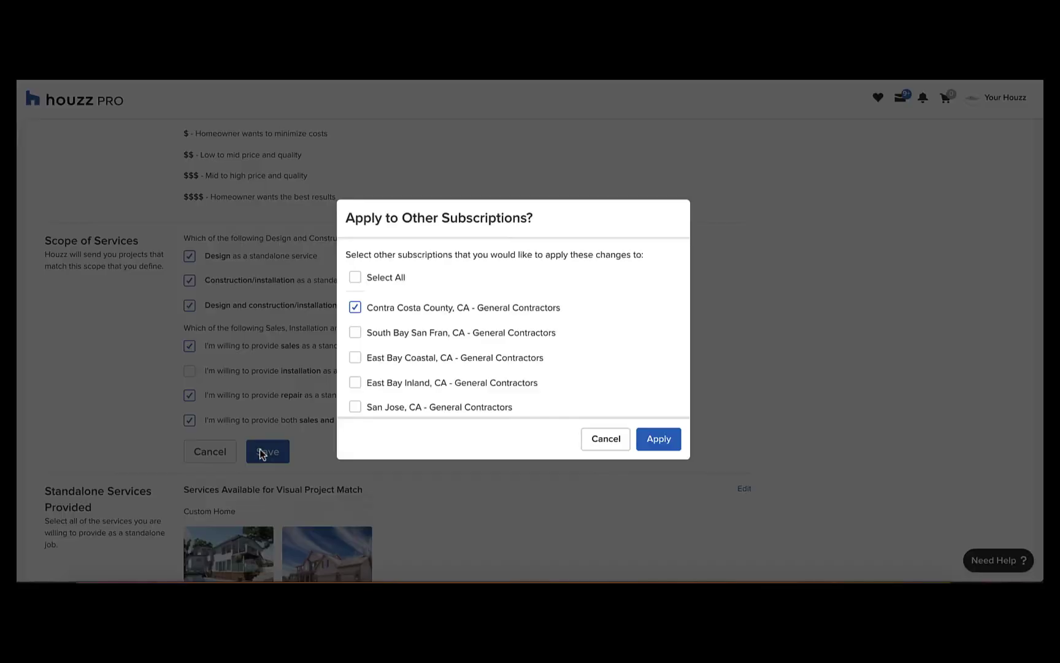
left_click(357, 280)
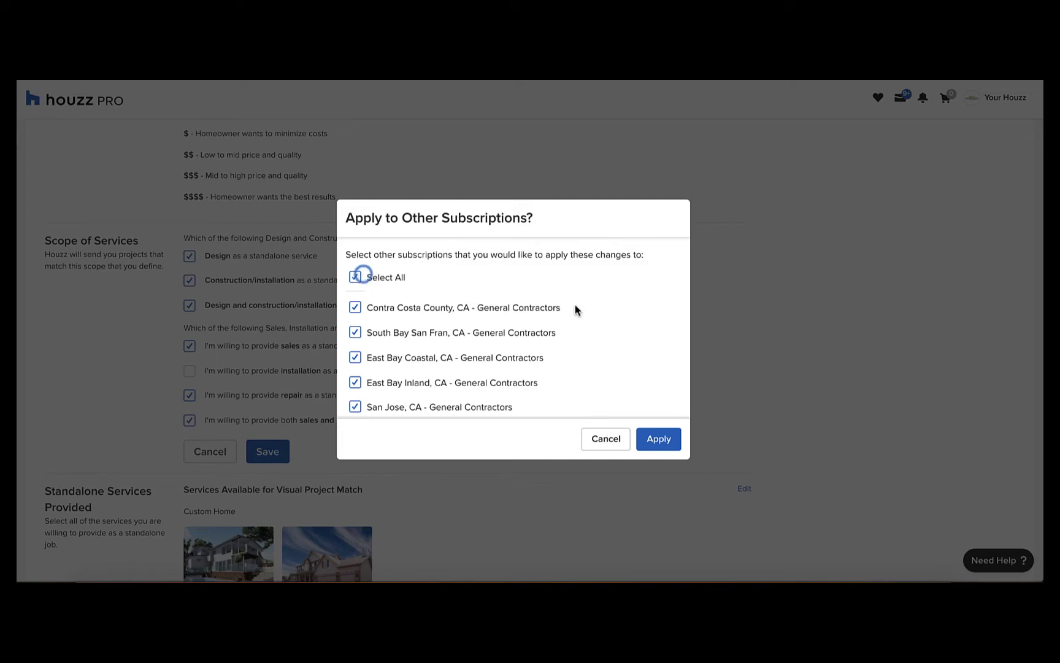
left_click(666, 437)
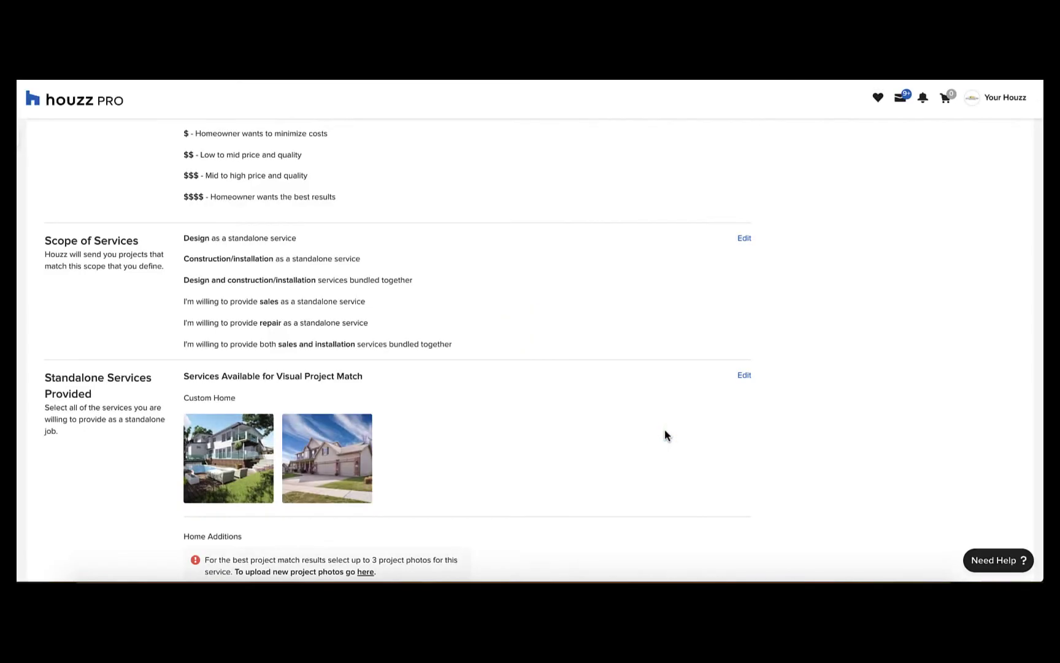
- Edit the standalone services available for Visual Project Match and select the Bathroom Remodeling service
scroll(665, 430, "down", 3)
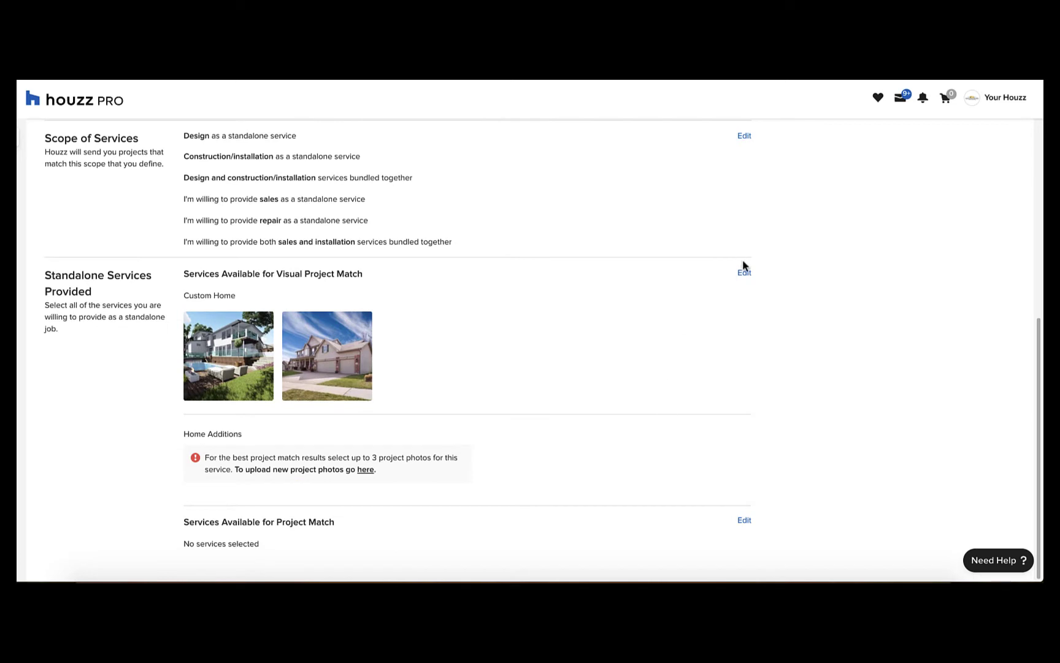
left_click(742, 274)
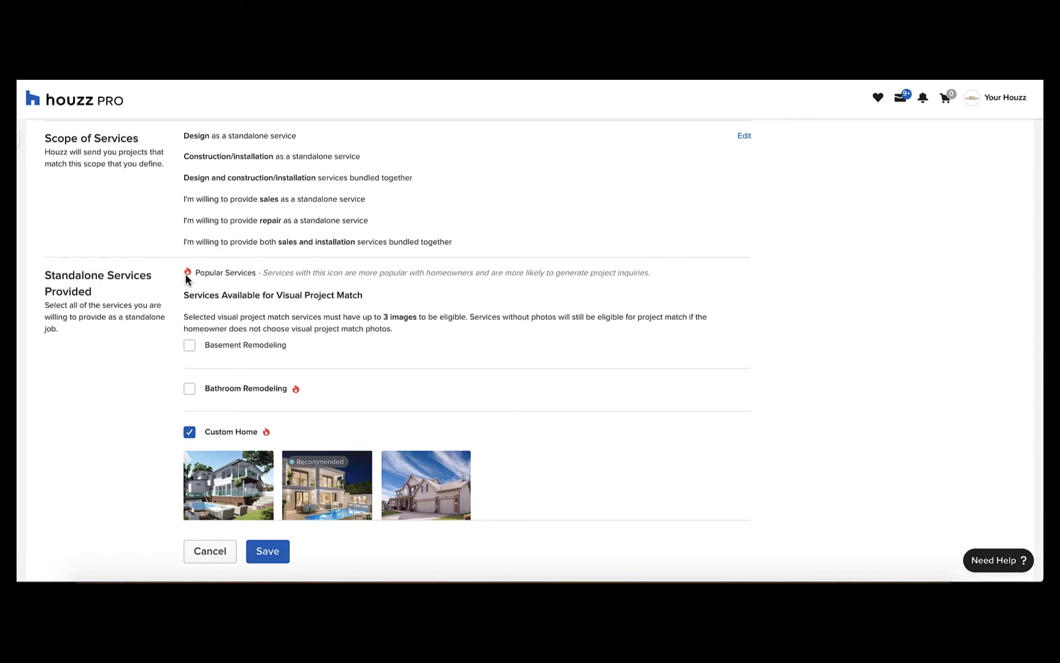
scroll(187, 277, "down", 2)
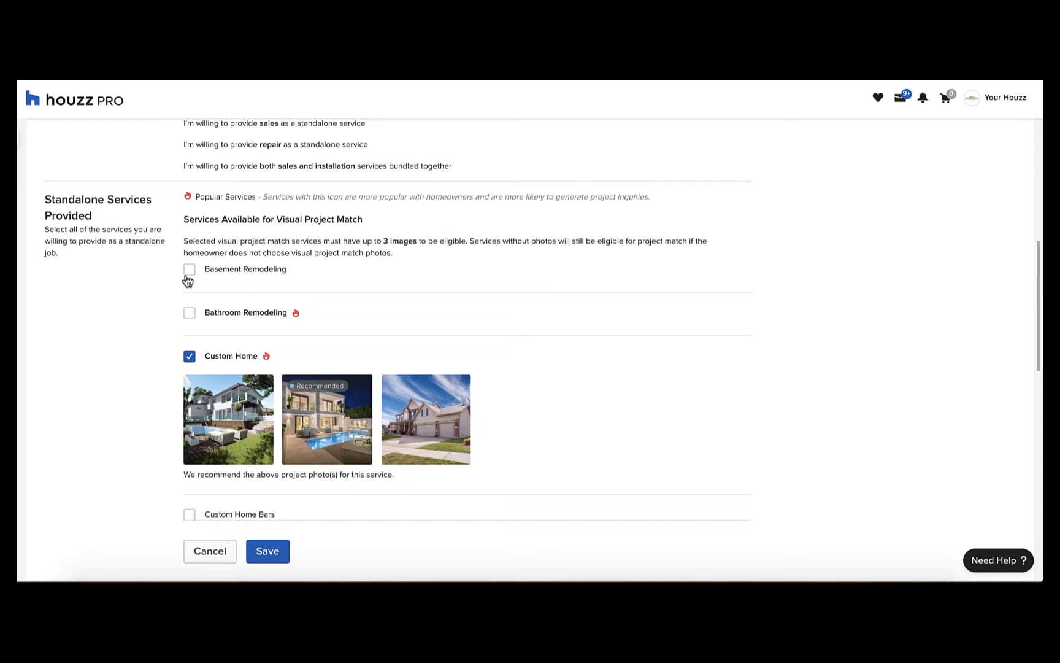
scroll(188, 280, "down", 3)
left_click(190, 240)
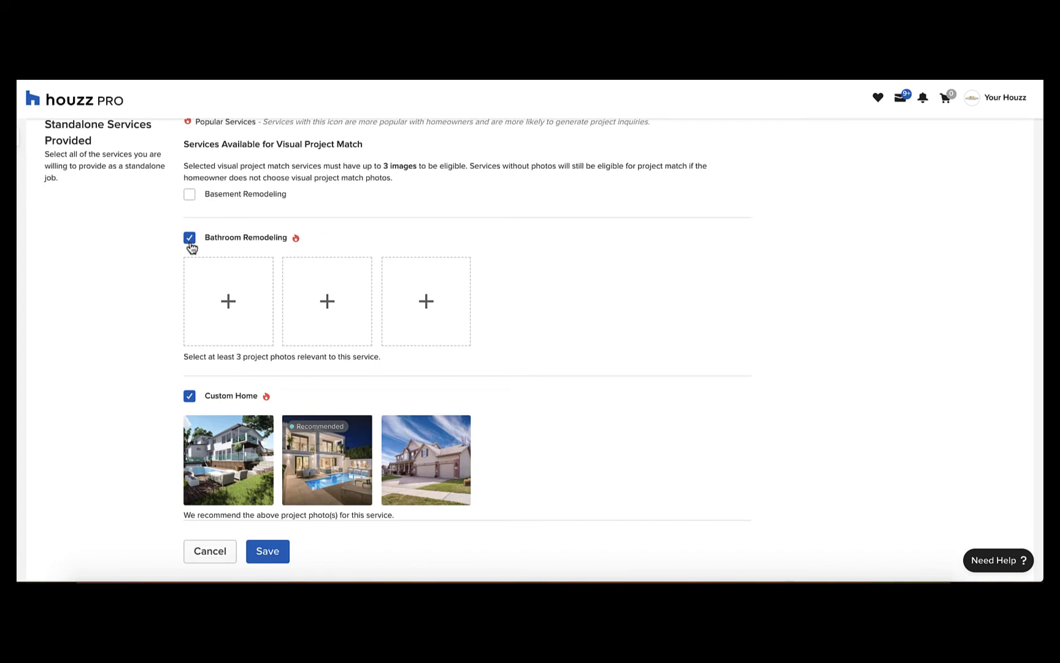
- Try adding Basement Remodeling with three Malibu Beach kitchen photos chosen from all photos, and deselect the service again
left_click(190, 193)
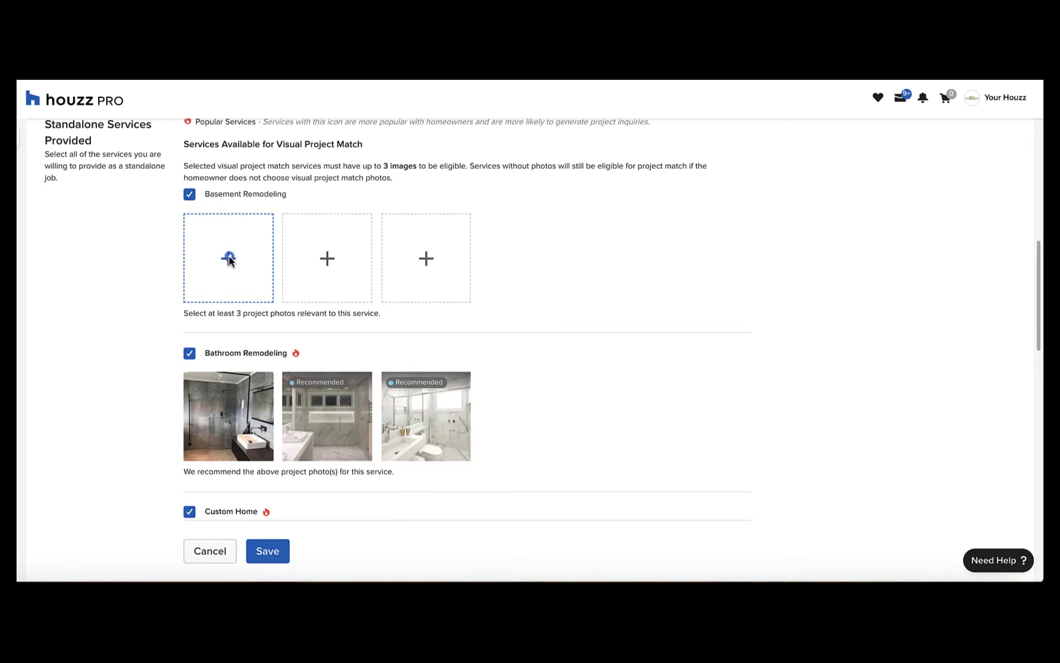
left_click(228, 257)
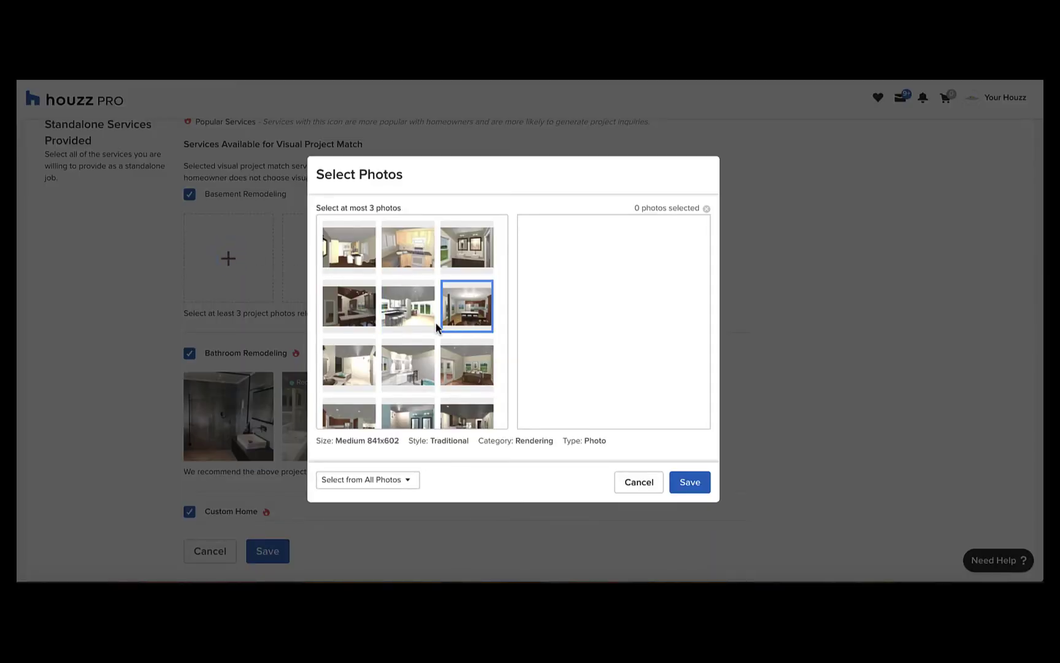
left_click(412, 480)
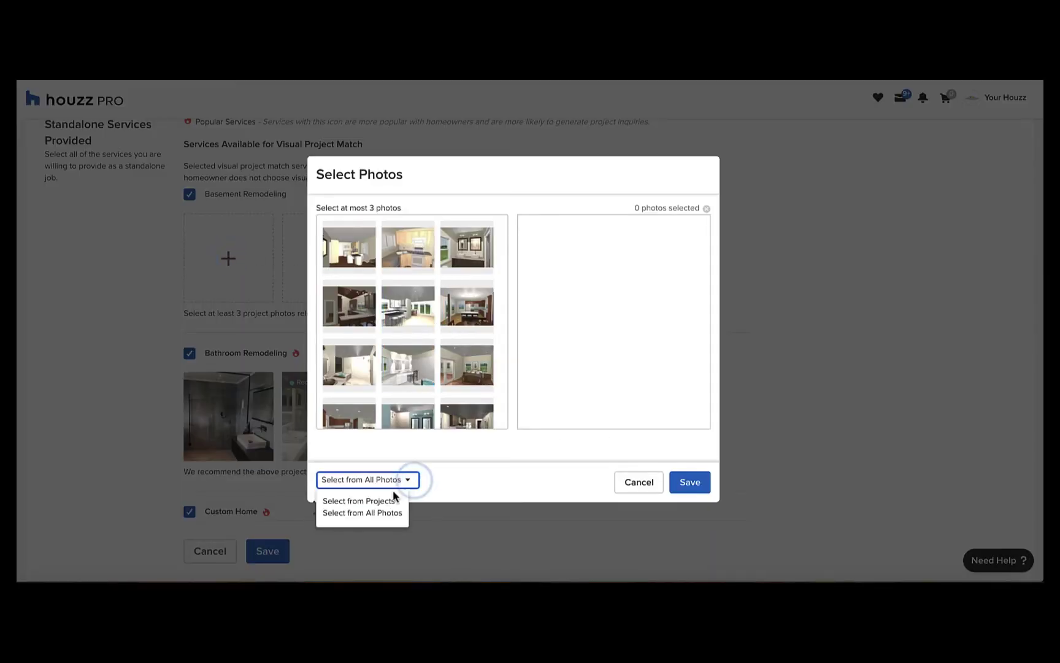
scroll(408, 297, "down", 5)
left_click(410, 286)
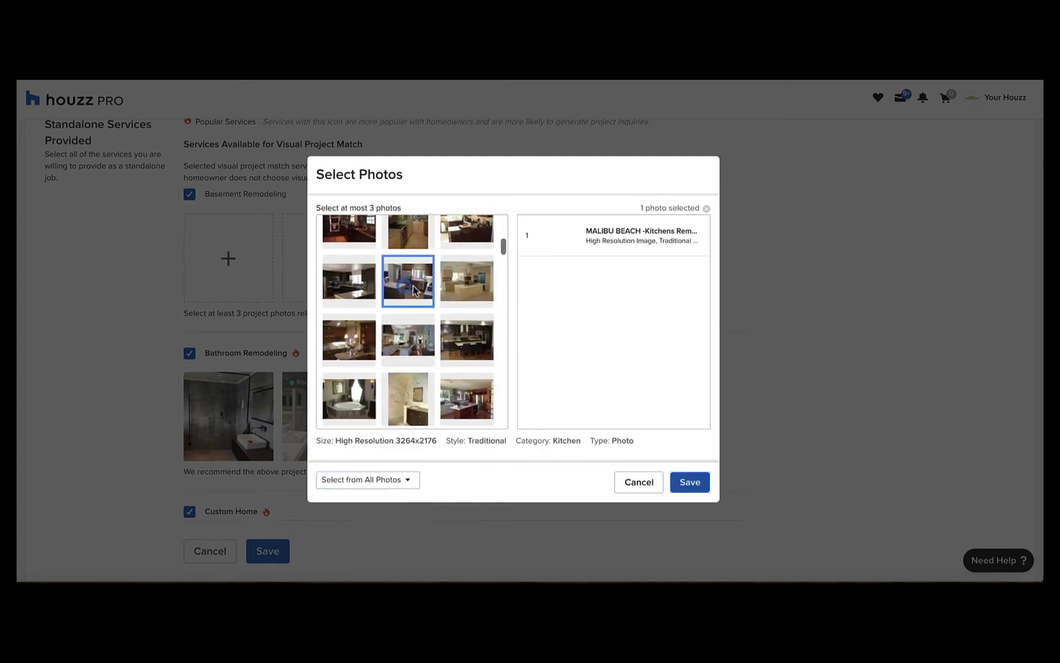
left_click(469, 284)
left_click(343, 291)
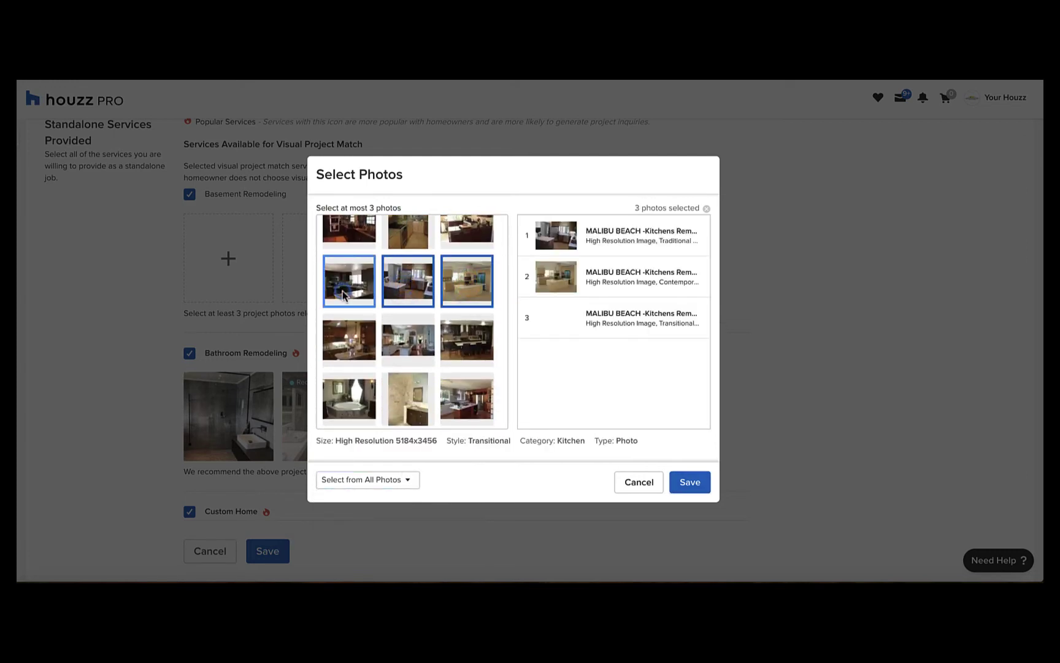
left_click(695, 483)
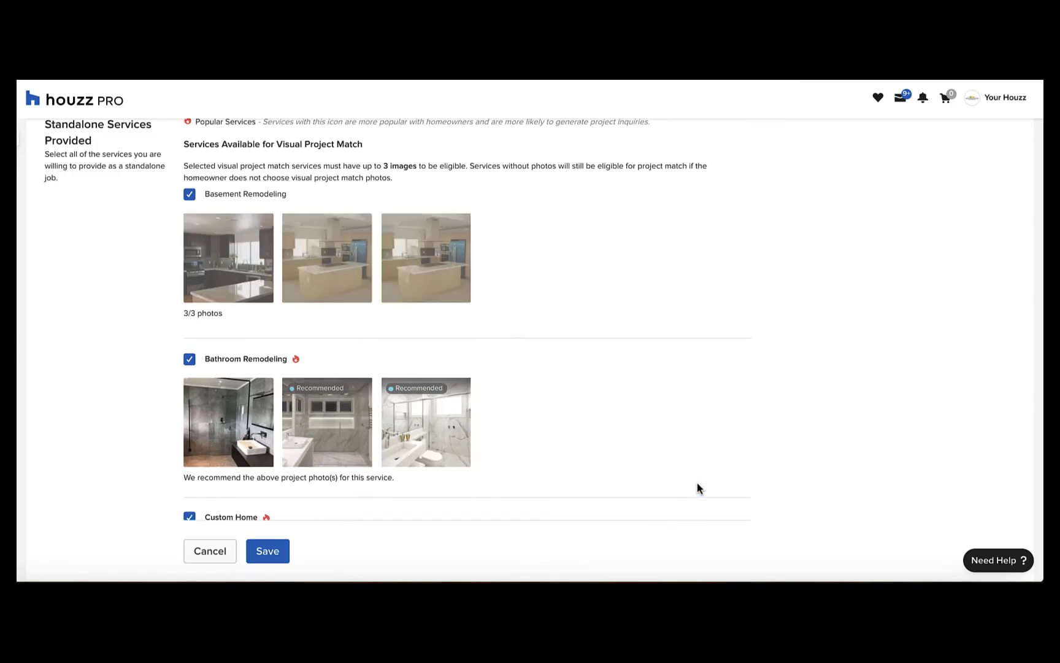
left_click(189, 193)
- Review the project photos chosen for the Custom Home service and save the existing selection
mouse_move(194, 268)
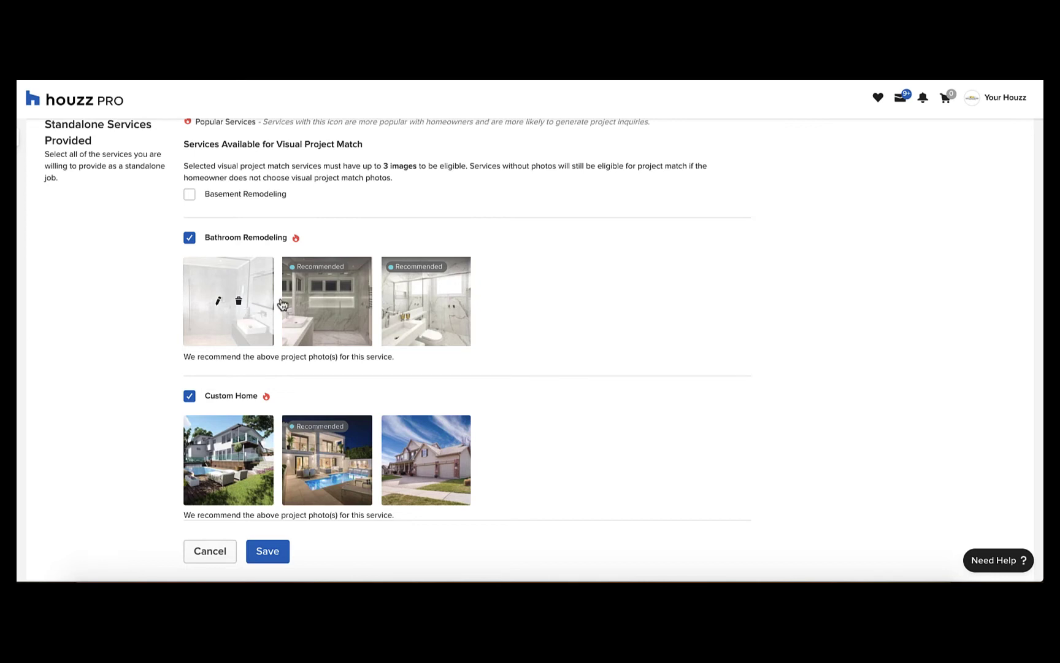
mouse_move(428, 309)
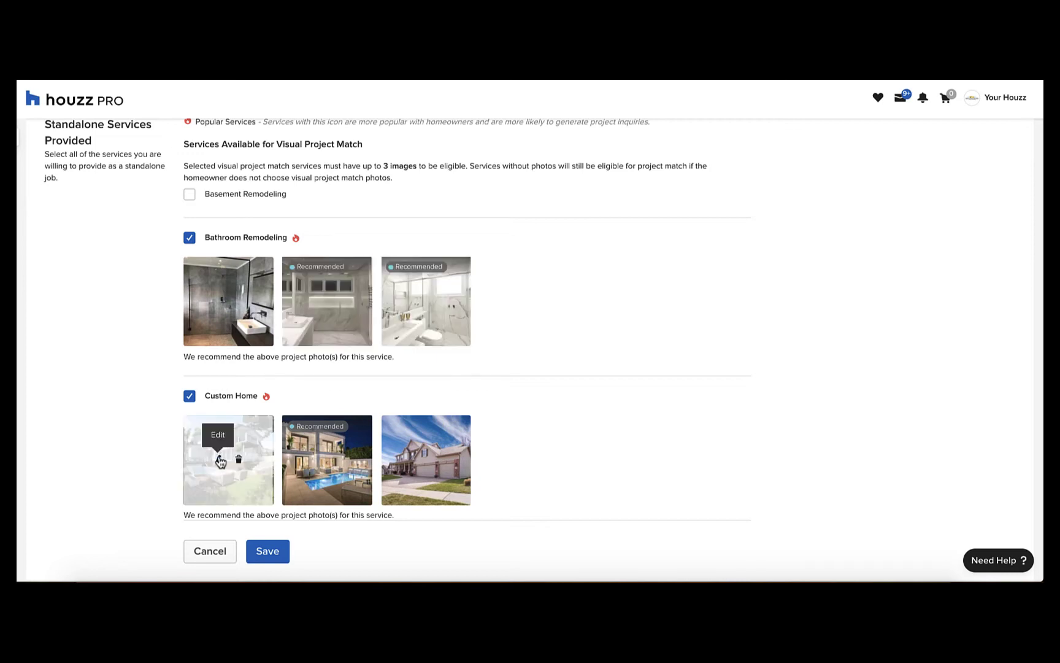
left_click(218, 457)
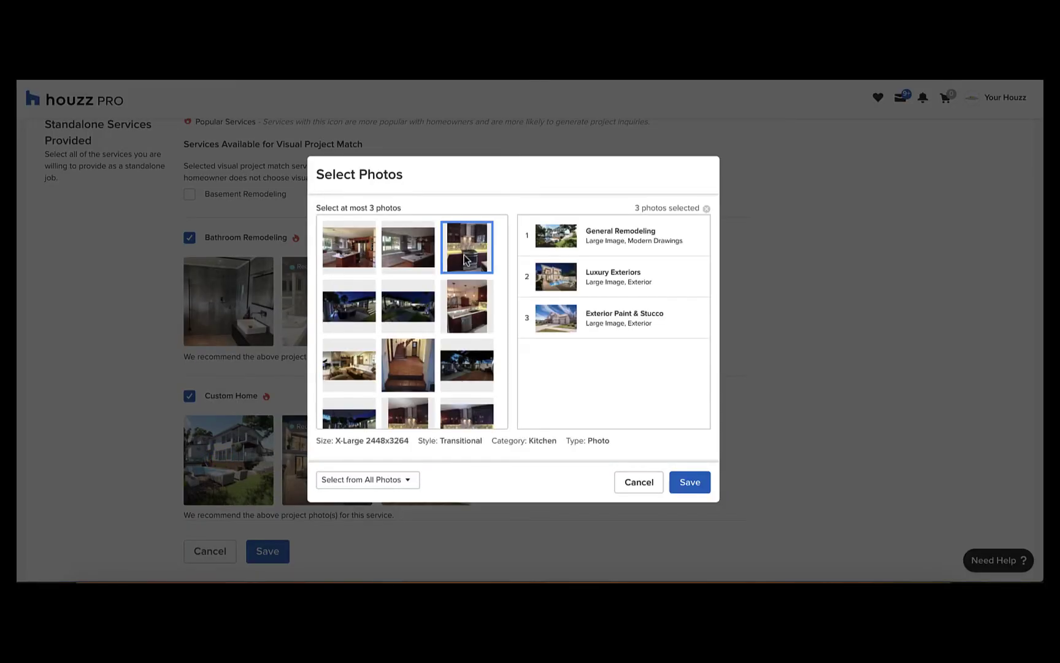
left_click(469, 364)
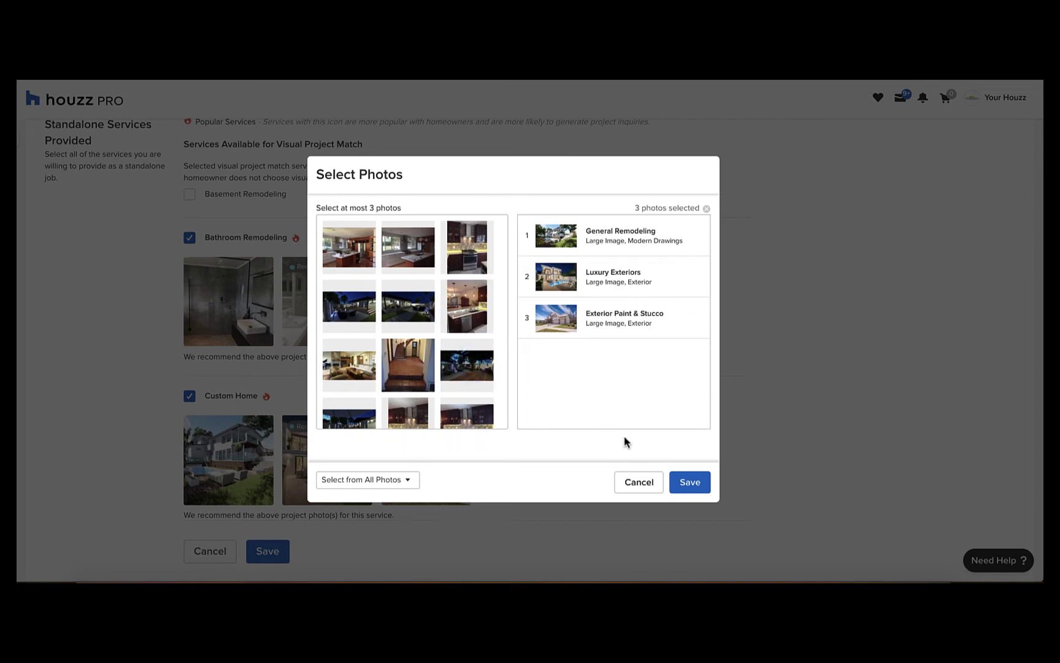
left_click(690, 481)
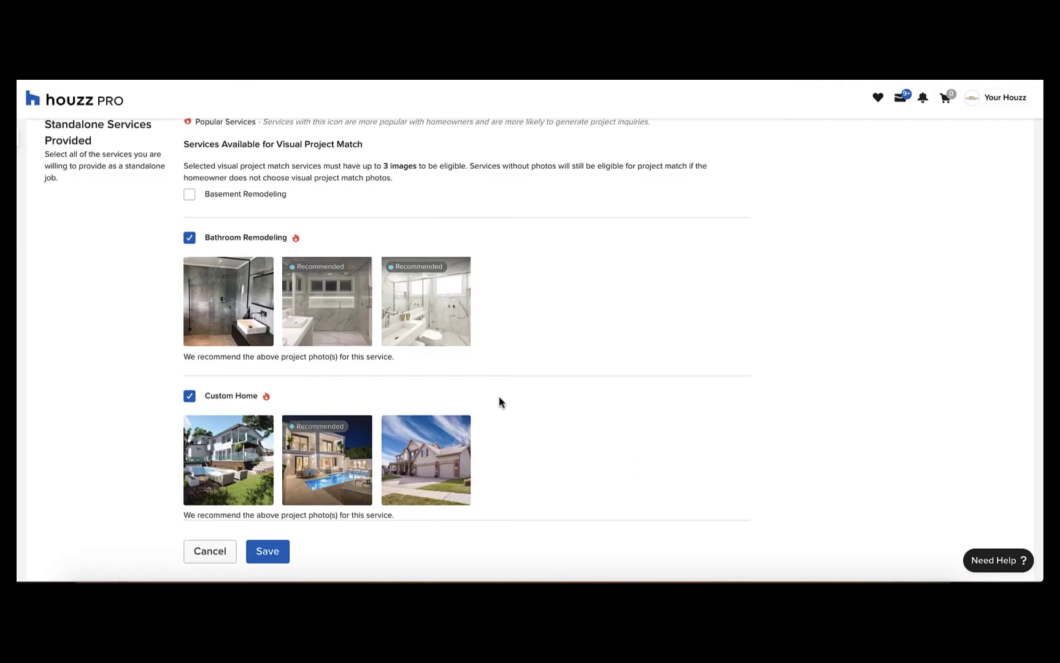
- Save the Visual Project Match services, apply them to all the listed subscriptions, and dismiss the photo approval notice
scroll(499, 399, "down", 3)
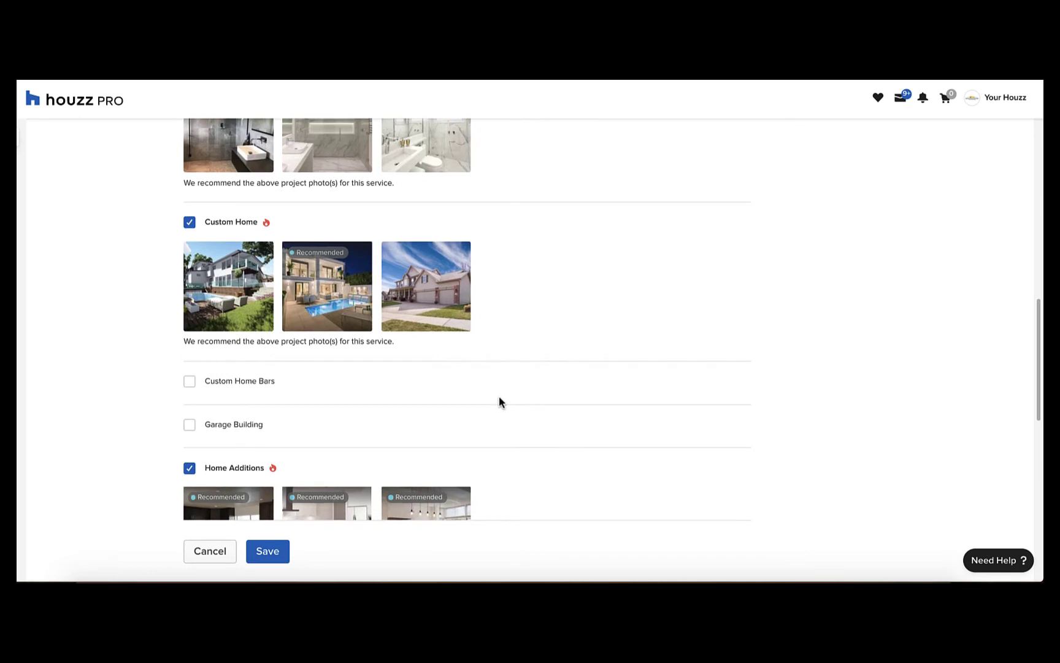
left_click(265, 554)
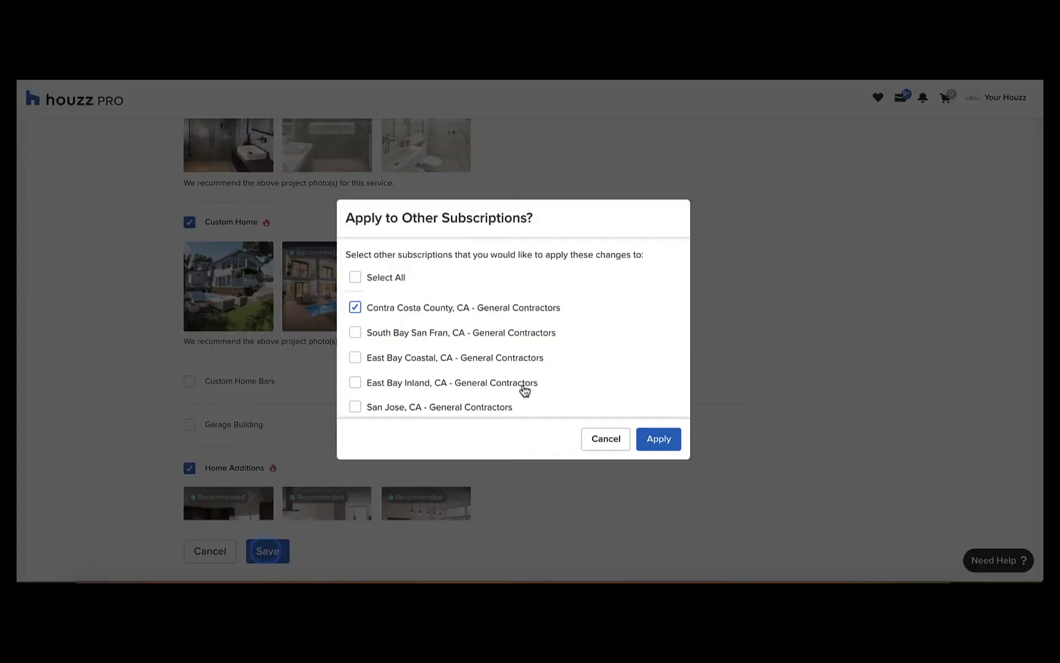
left_click(368, 279)
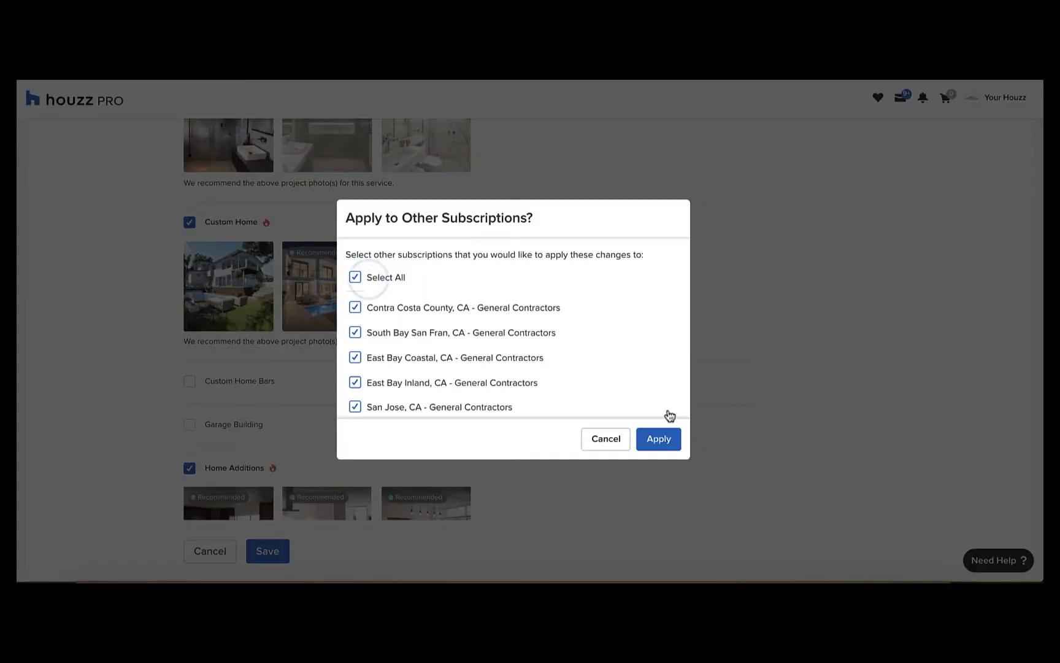
left_click(660, 440)
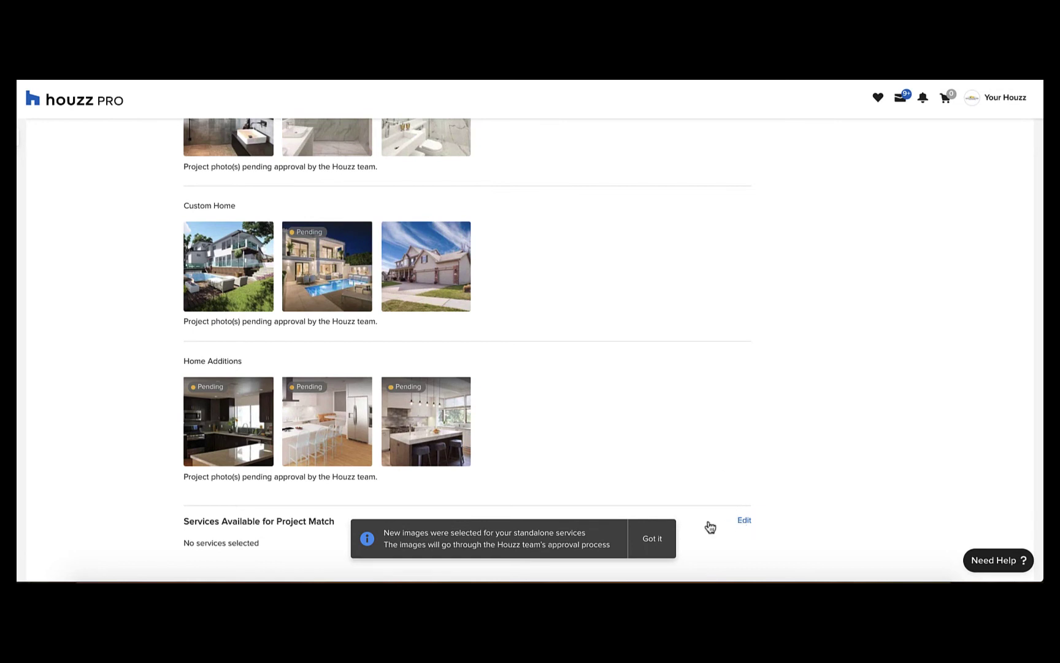
left_click(661, 534)
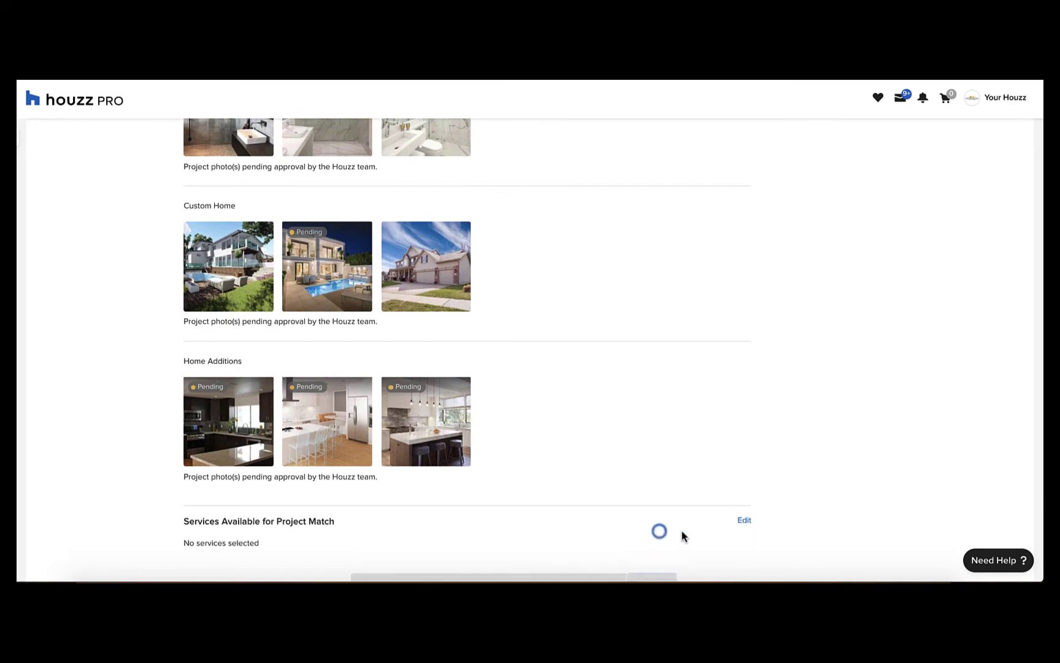
- Edit the services available for Project Match and select Countertop Installation, Asphalt Shingle Roofing, Flooring Installation and Lighting Installation
left_click(744, 522)
scroll(743, 526, "down", 7)
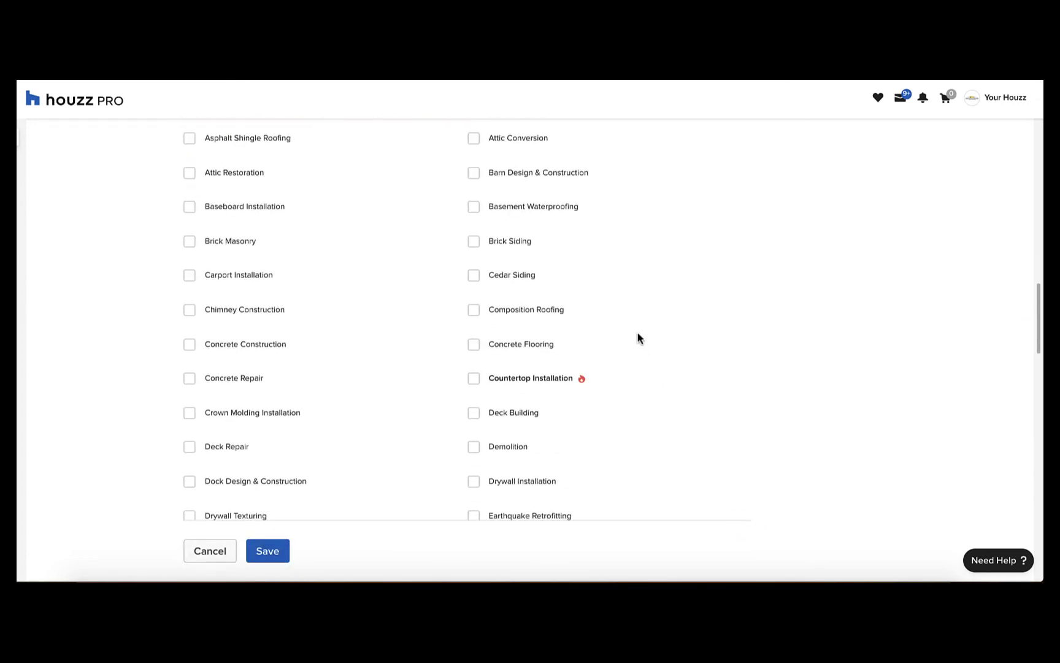
left_click(542, 379)
scroll(364, 265, "up", 1)
scroll(364, 266, "up", 3)
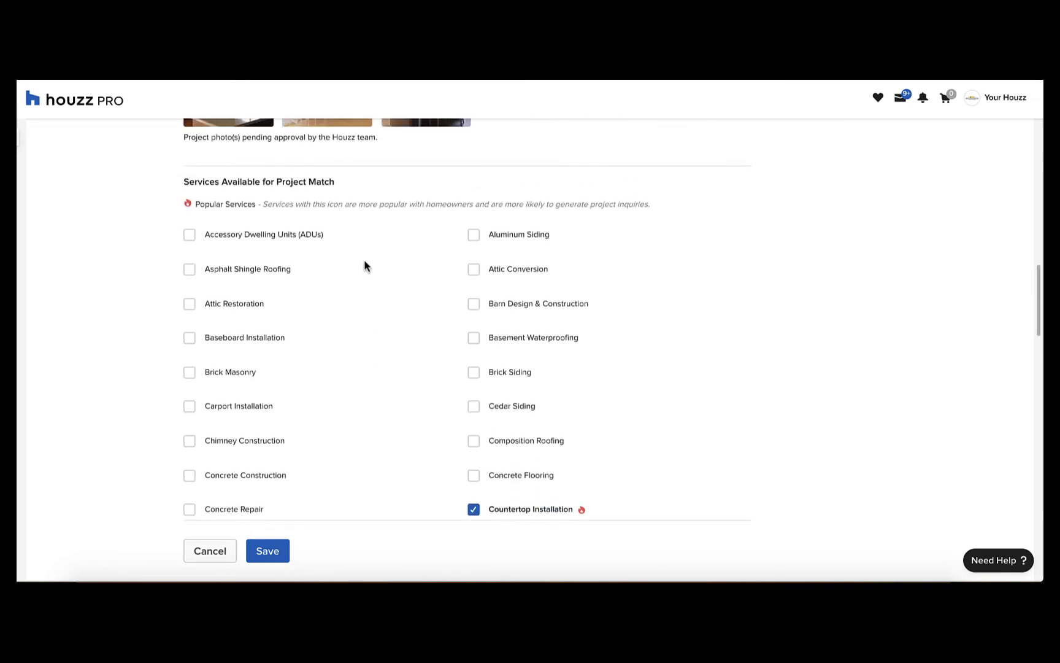
left_click(271, 271)
scroll(331, 372, "down", 5)
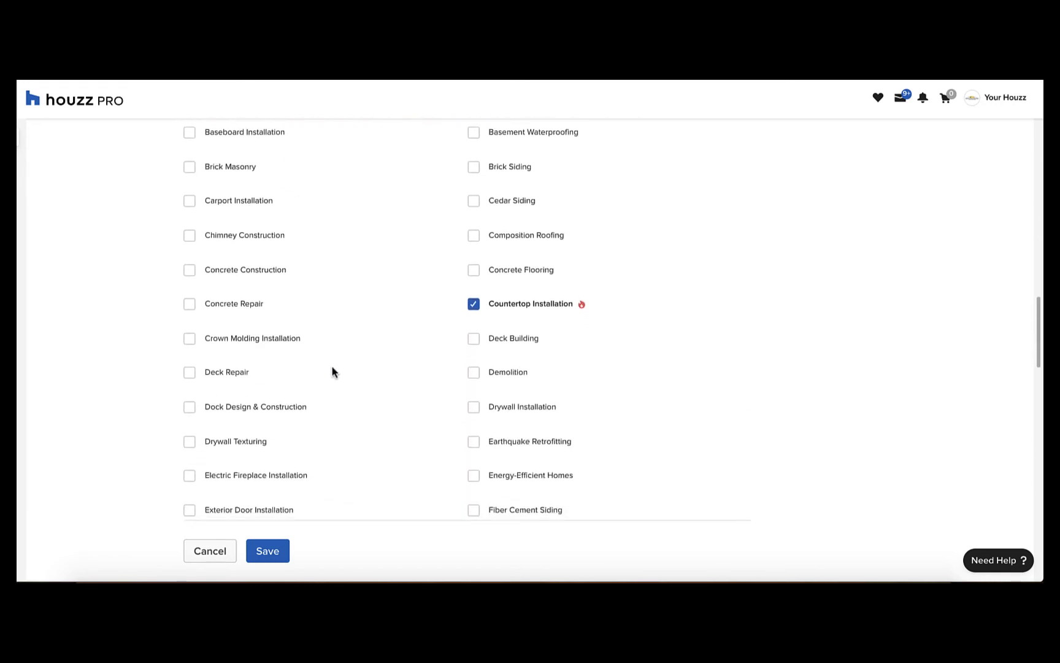
scroll(331, 373, "down", 4)
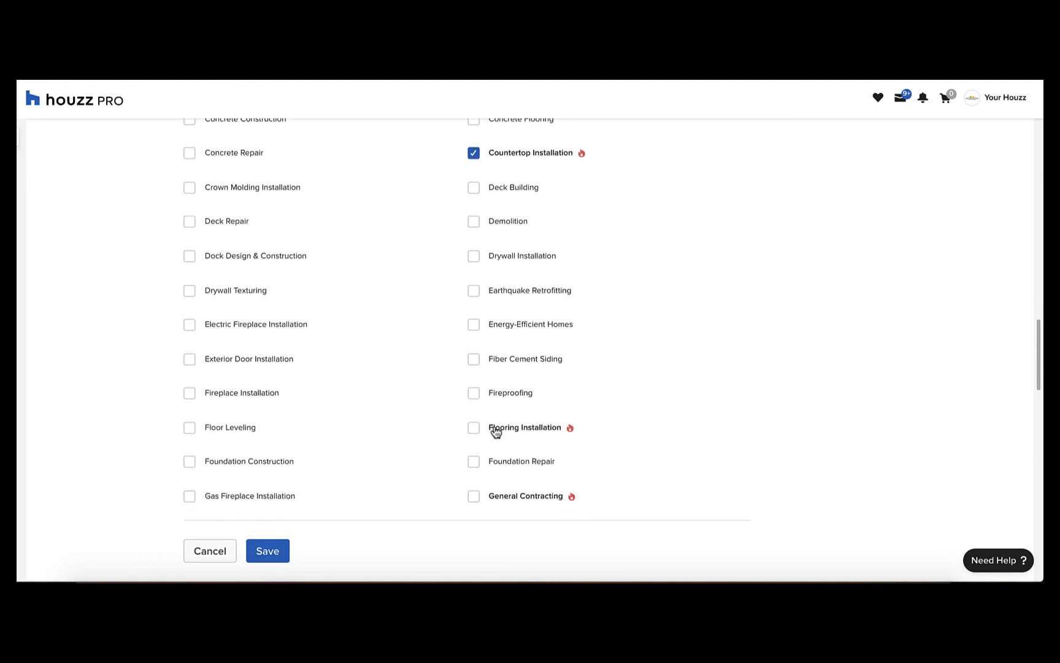
left_click(507, 428)
scroll(506, 424, "down", 5)
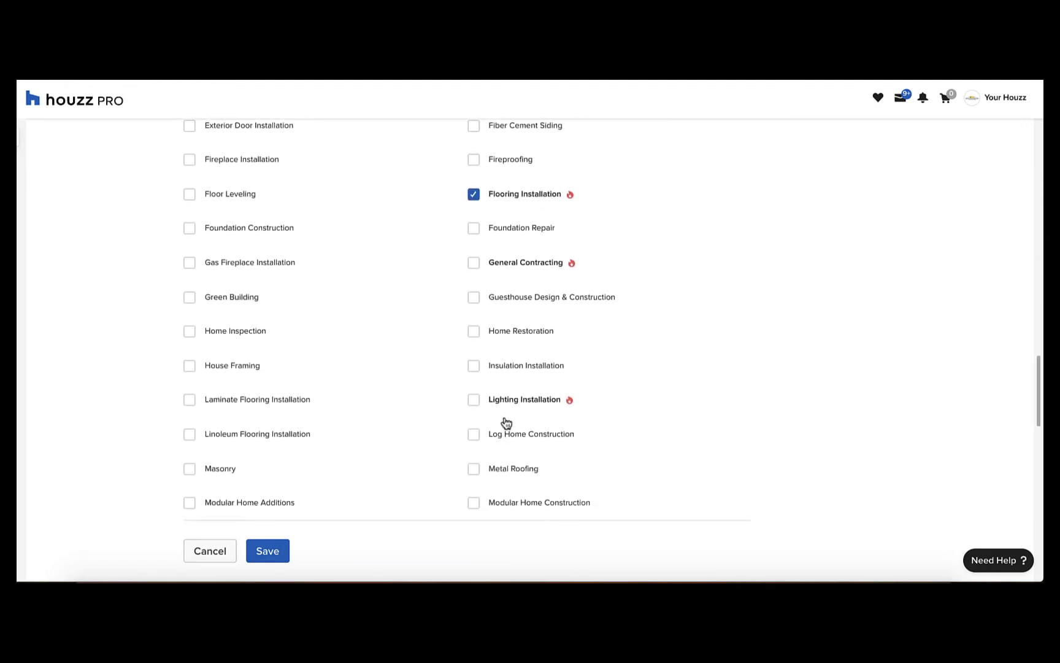
left_click(491, 399)
- Save the Project Match service selection and apply it to all the listed subscriptions
left_click(268, 550)
left_click(375, 279)
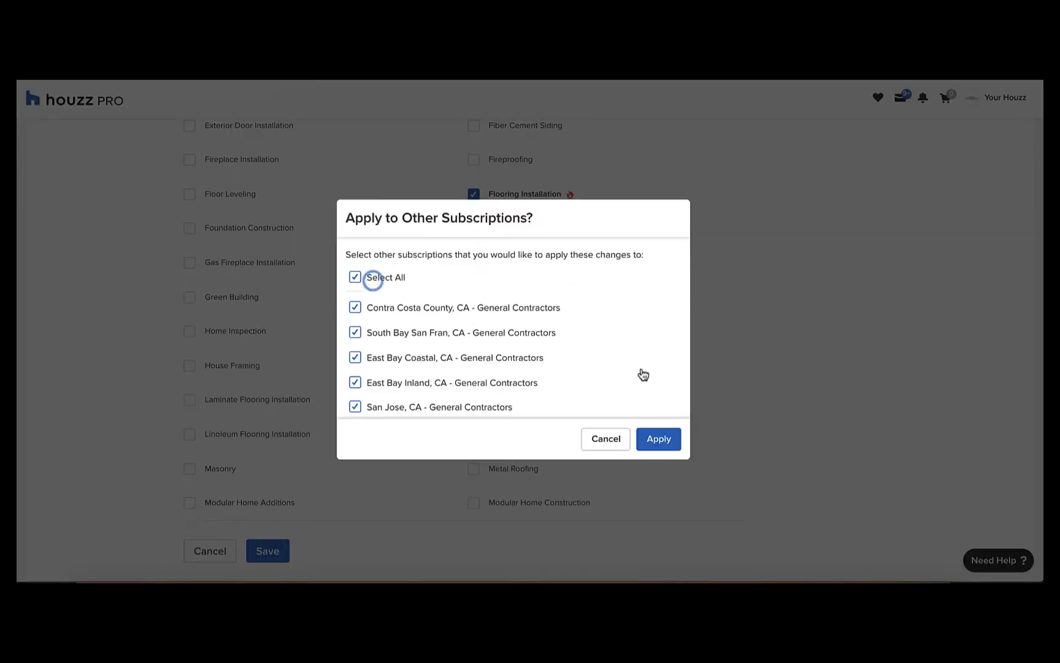
left_click(660, 439)
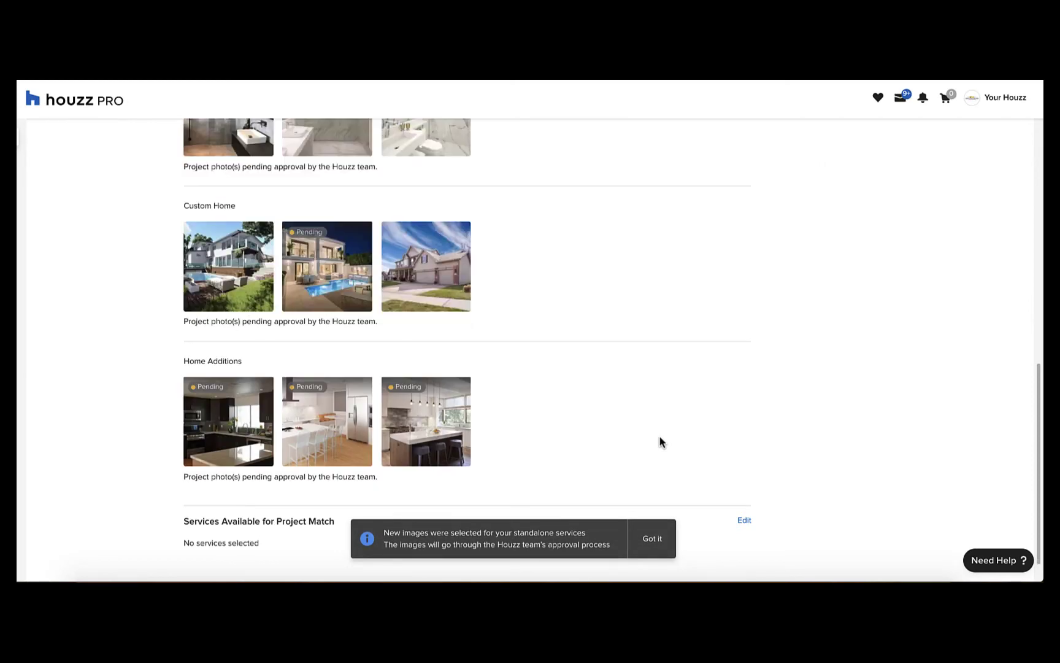
- Open the subscription's location settings and deselect Concord zip code 94520 and all Richmond, CA zip codes
left_click(132, 234)
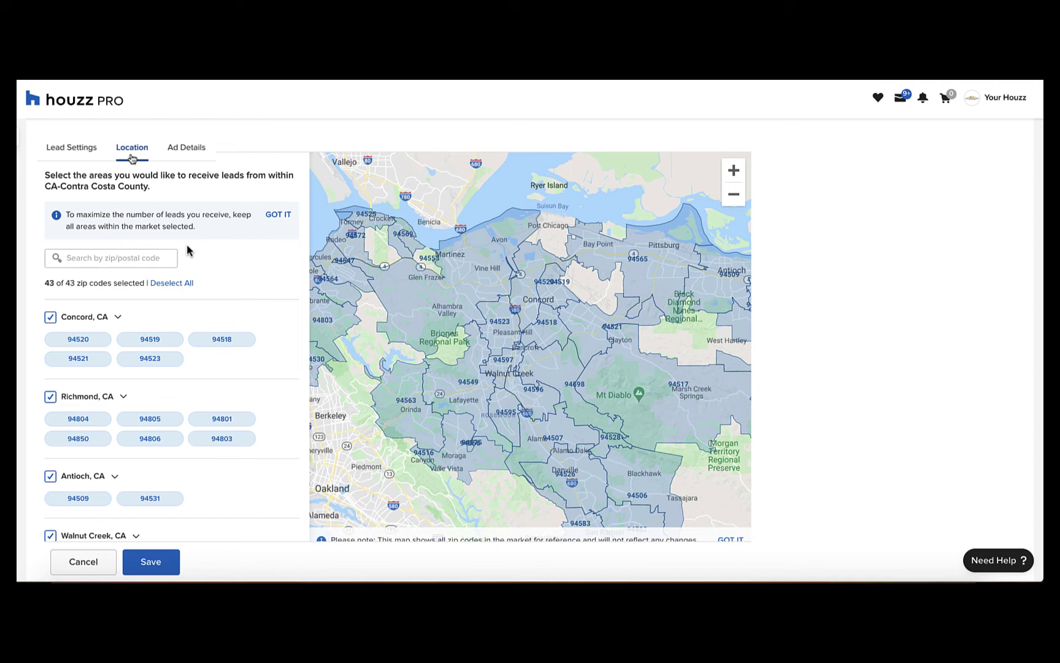
left_click(82, 346)
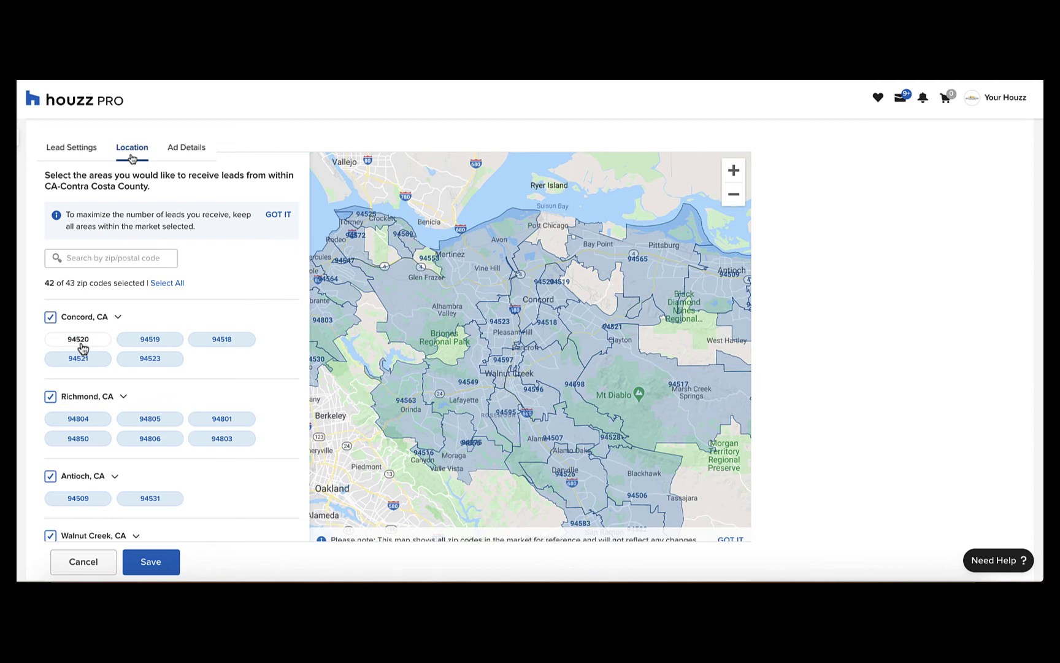
left_click(50, 398)
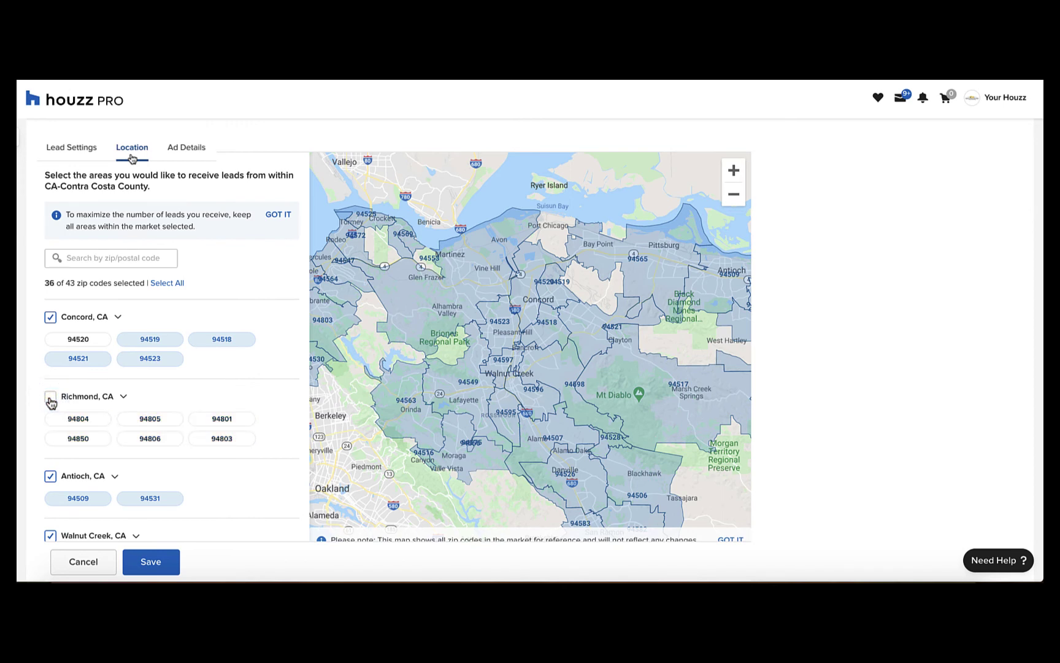
- Search for zip code 94506, try deselecting it, and select it again
left_click(115, 257)
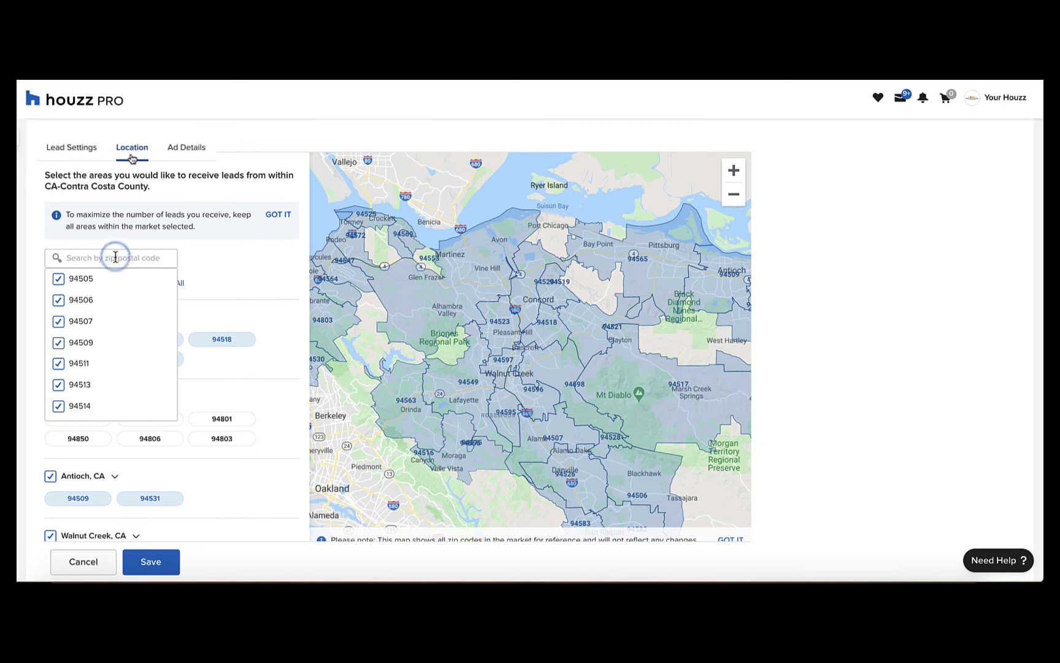
type("94506")
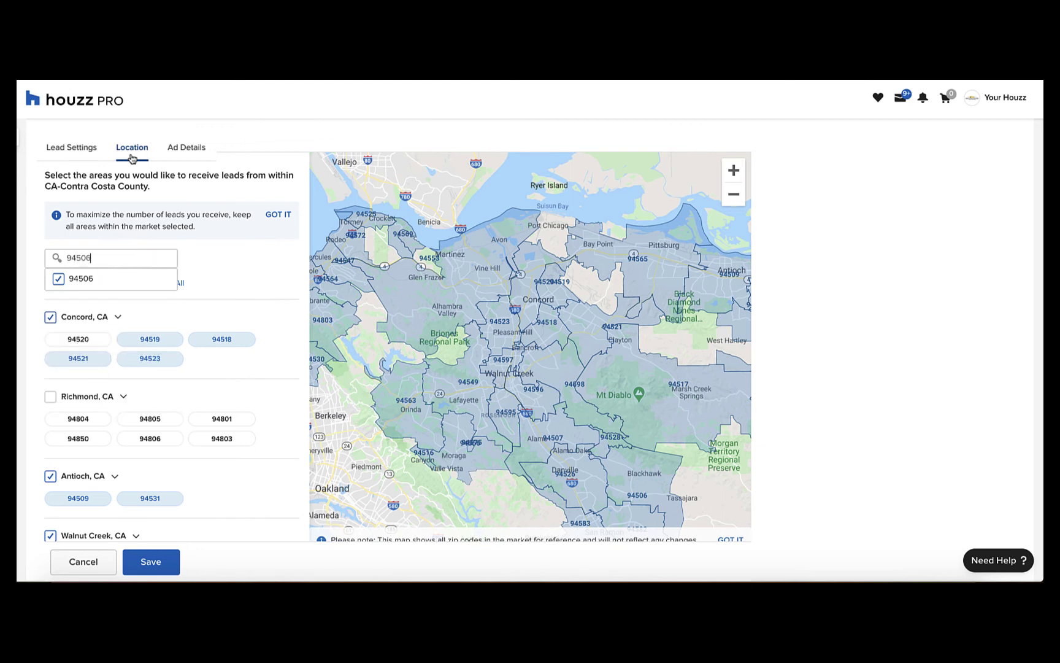
left_click(85, 283)
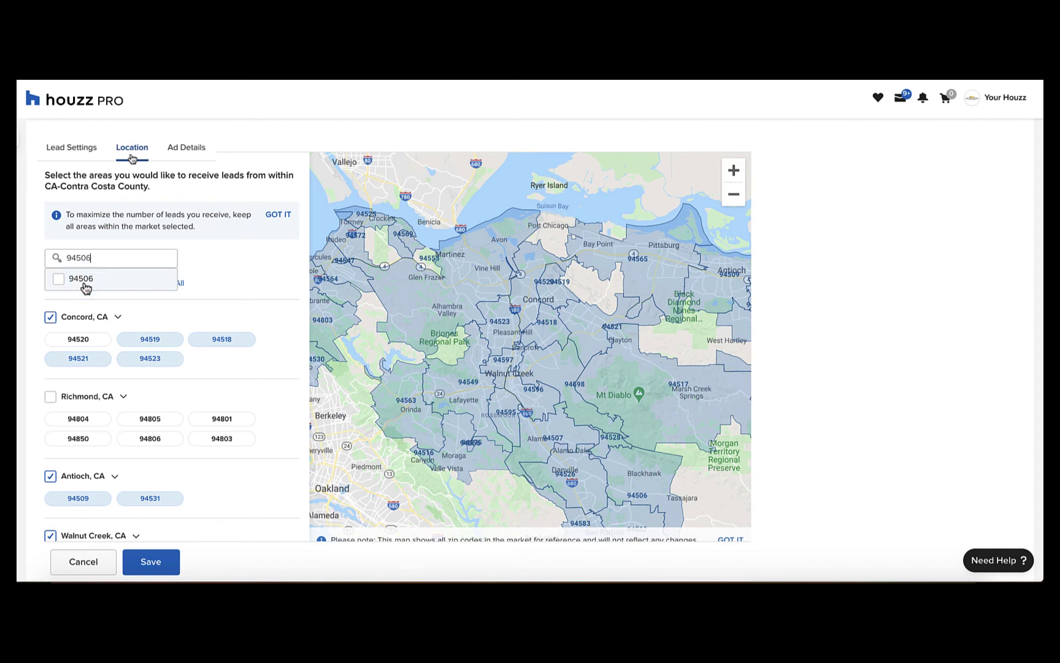
left_click(85, 286)
left_click(258, 274)
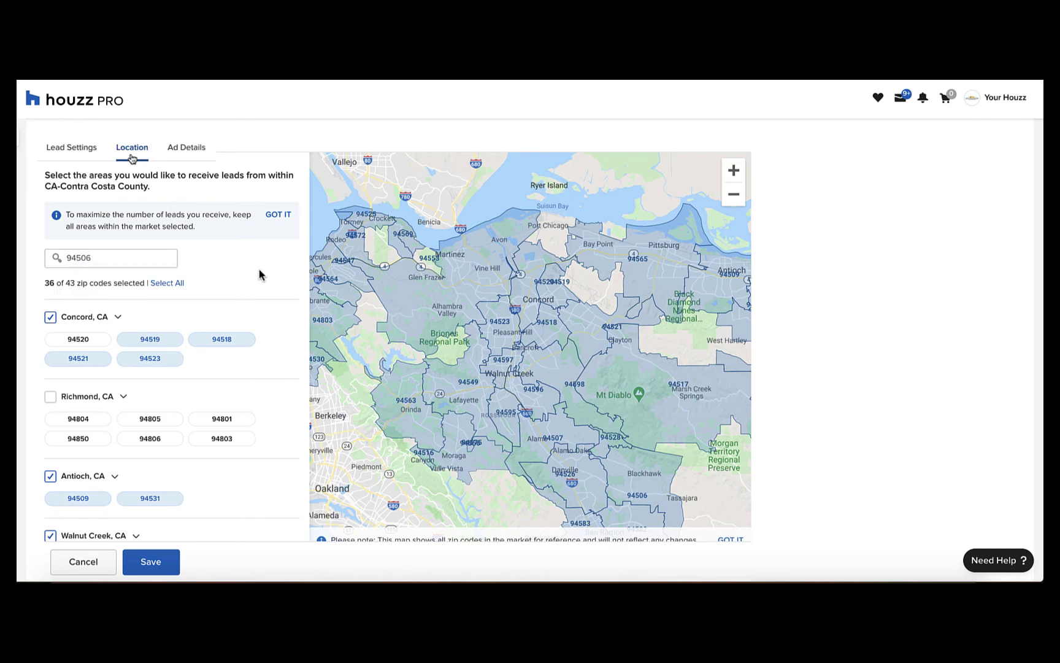
- Select all zip codes in the market, try deselecting them all, and select all of them again
left_click(170, 284)
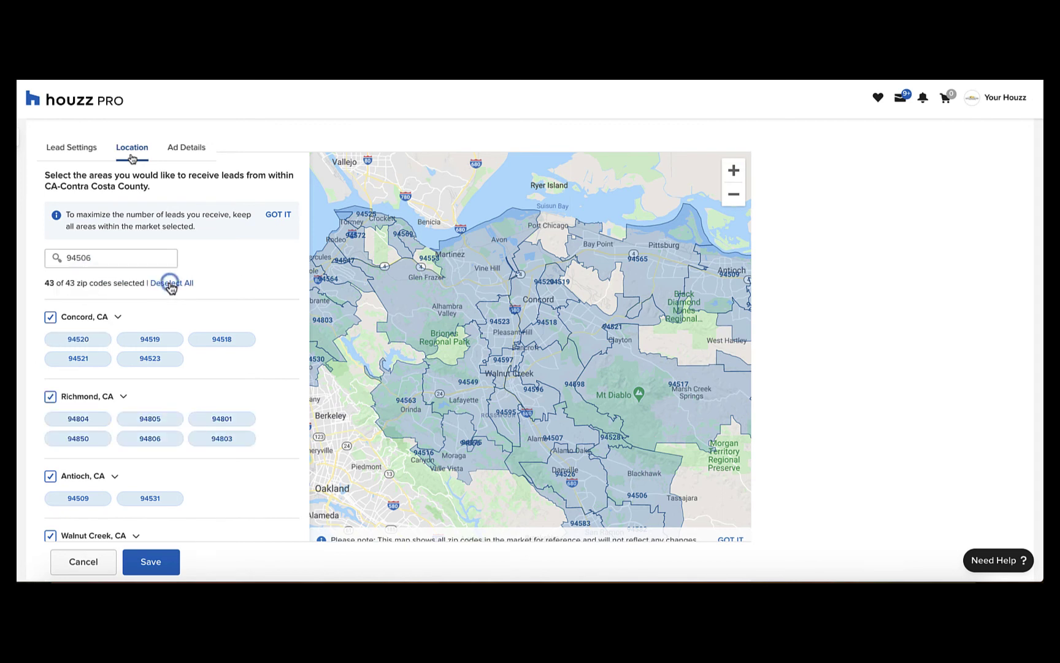
left_click(170, 285)
left_click(170, 284)
- Examine the zip code boundaries around Walnut Creek on the market map
left_click(734, 171)
left_click(734, 170)
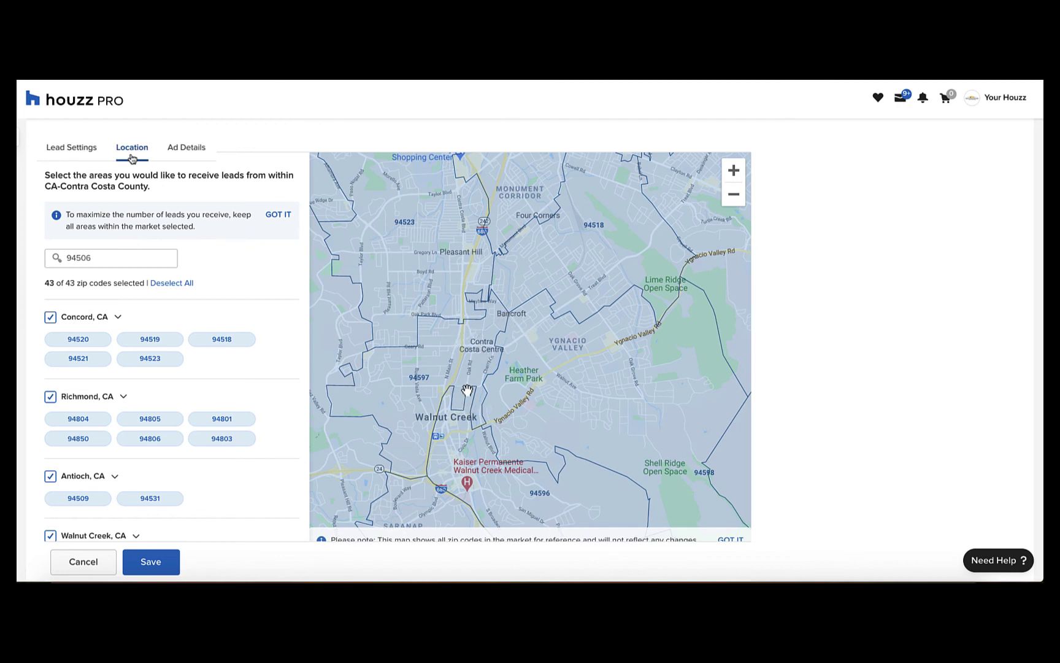
left_click_drag(430, 418, 531, 328)
left_click(734, 195)
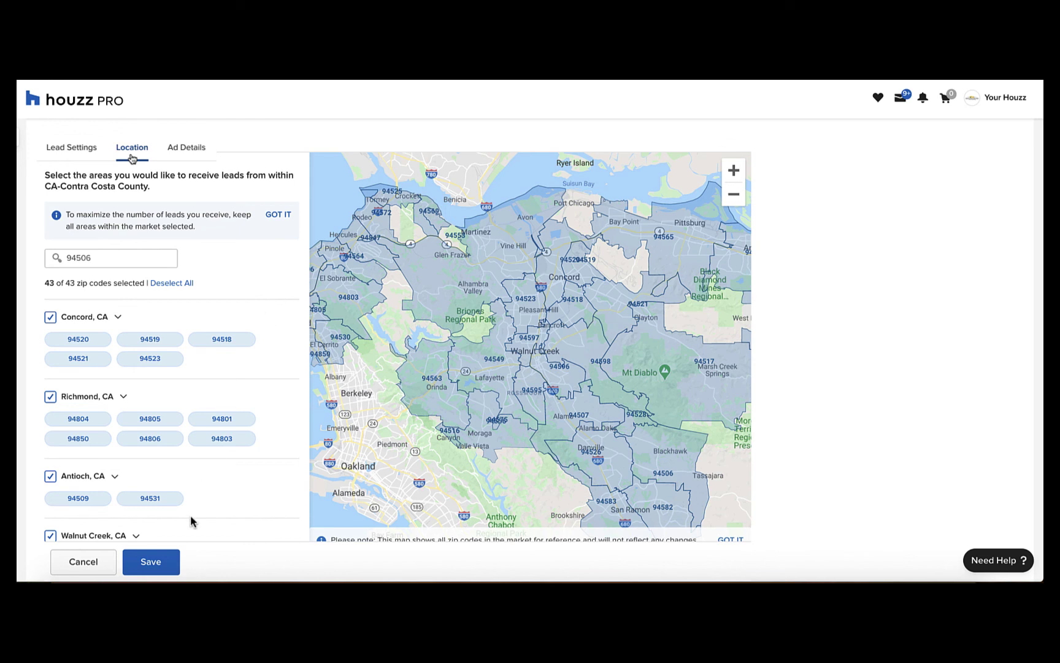
- Save the location settings and return to the list of Houzz Pro subscriptions
left_click(145, 561)
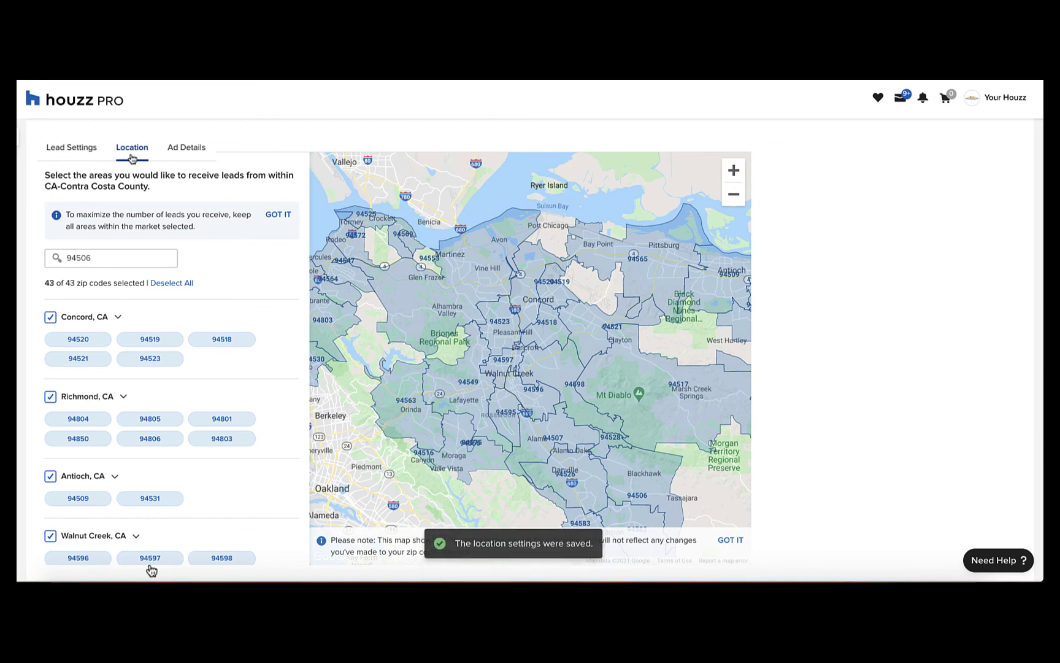
scroll(119, 226, "up", 2)
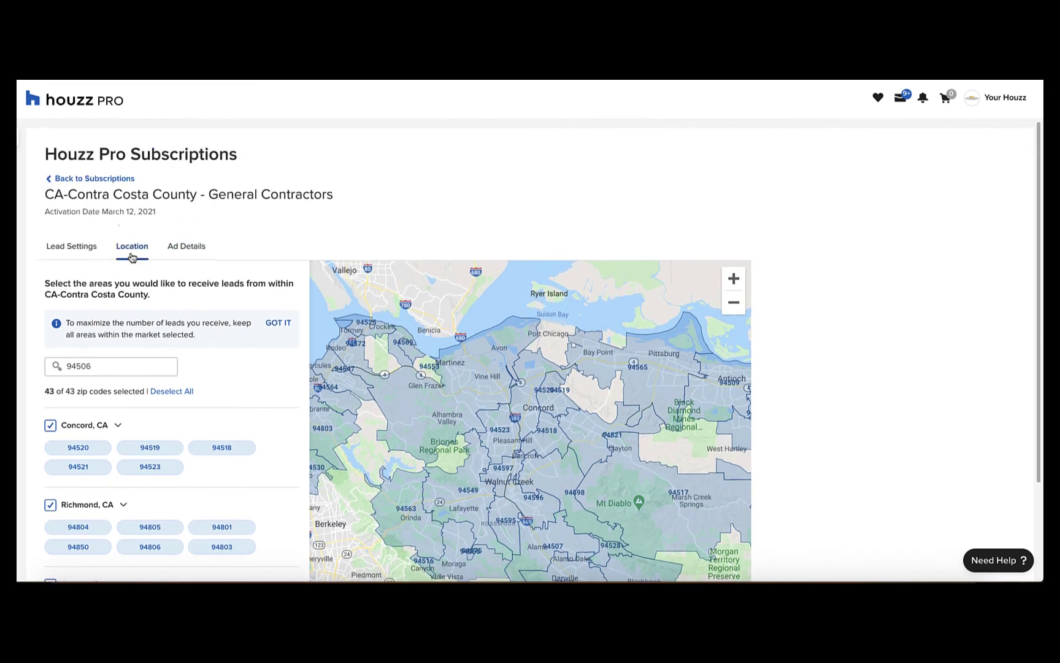
left_click(95, 179)
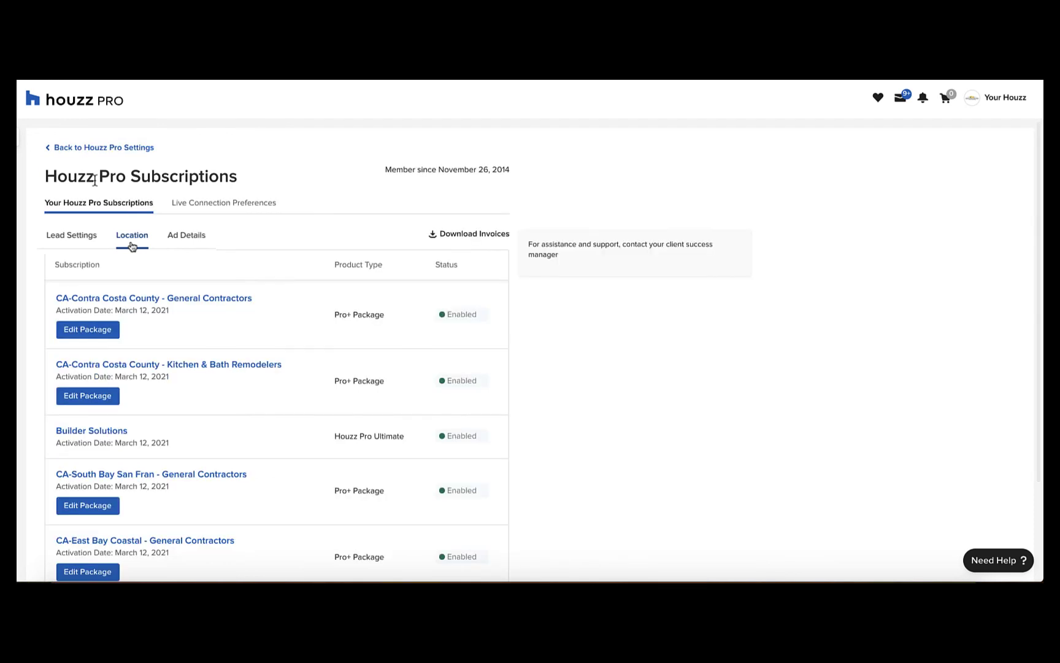